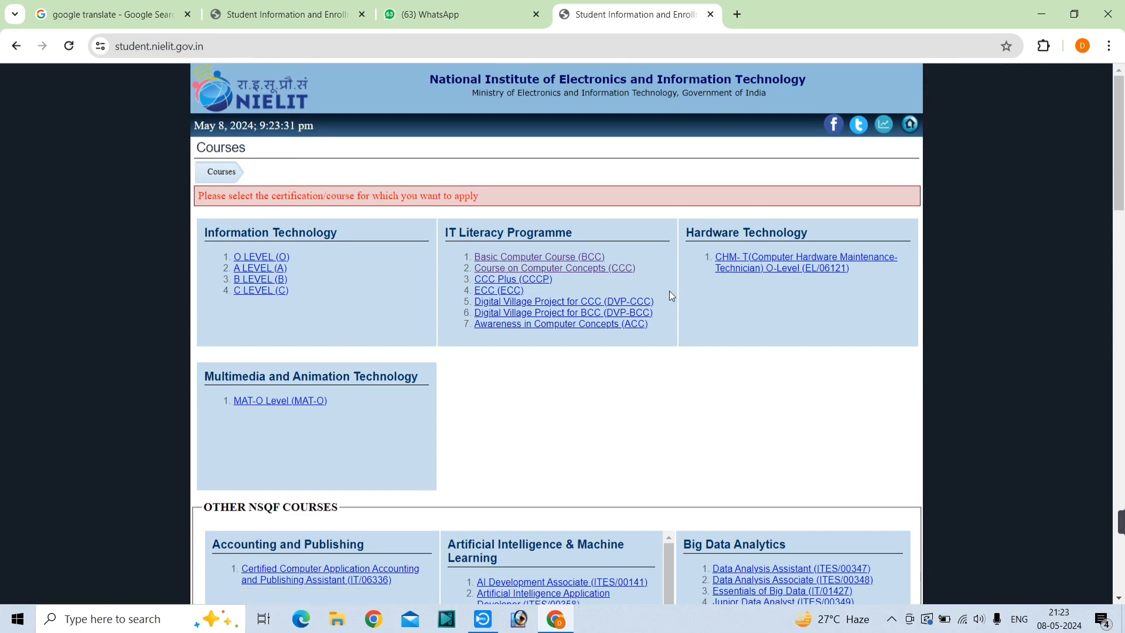
Open the Course on Computer Concepts (CCC) examination application form, accepting its declaration to proceed.
click(611, 270)
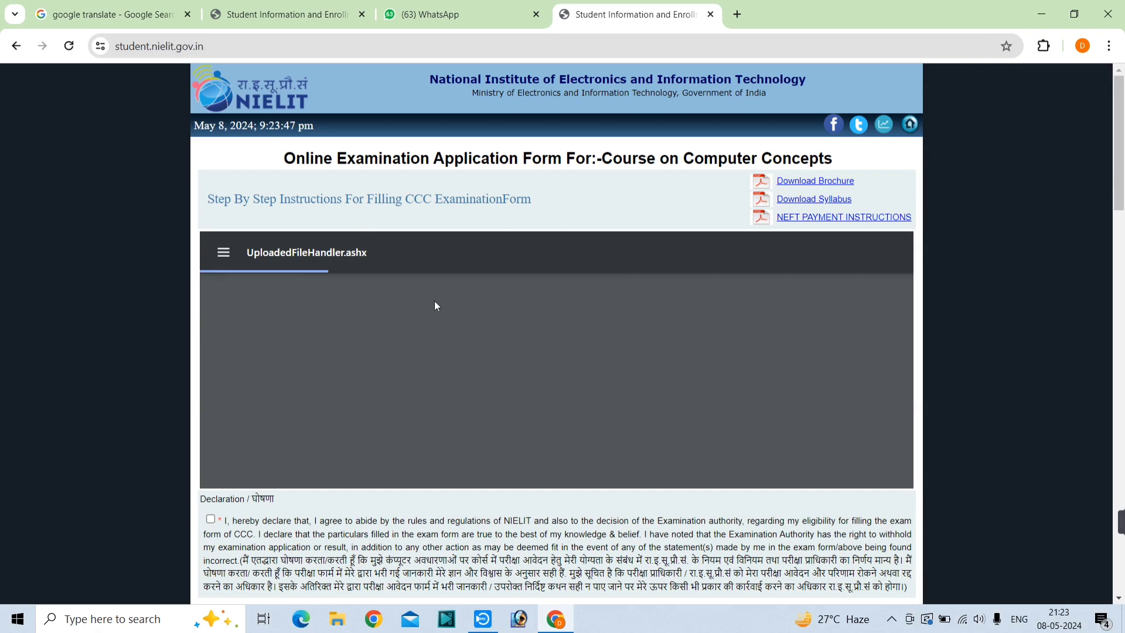
scroll(480, 350, down, 4)
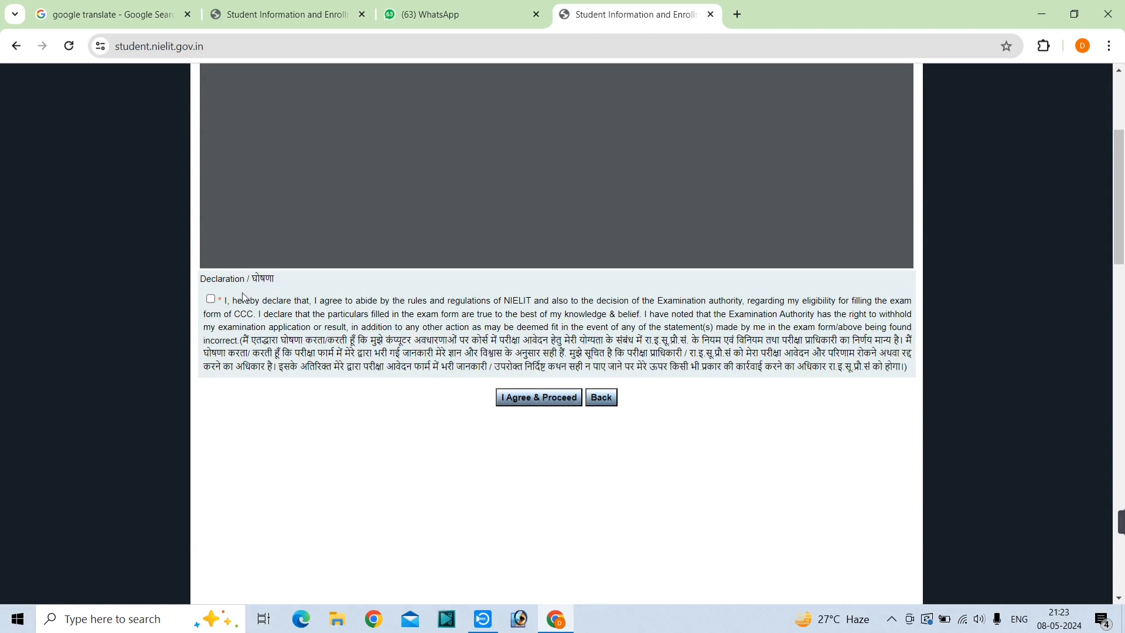
click(211, 300)
click(566, 408)
Examine the registration questions and the title choices and name field for the applicant's full name.
scroll(698, 307, up, 1)
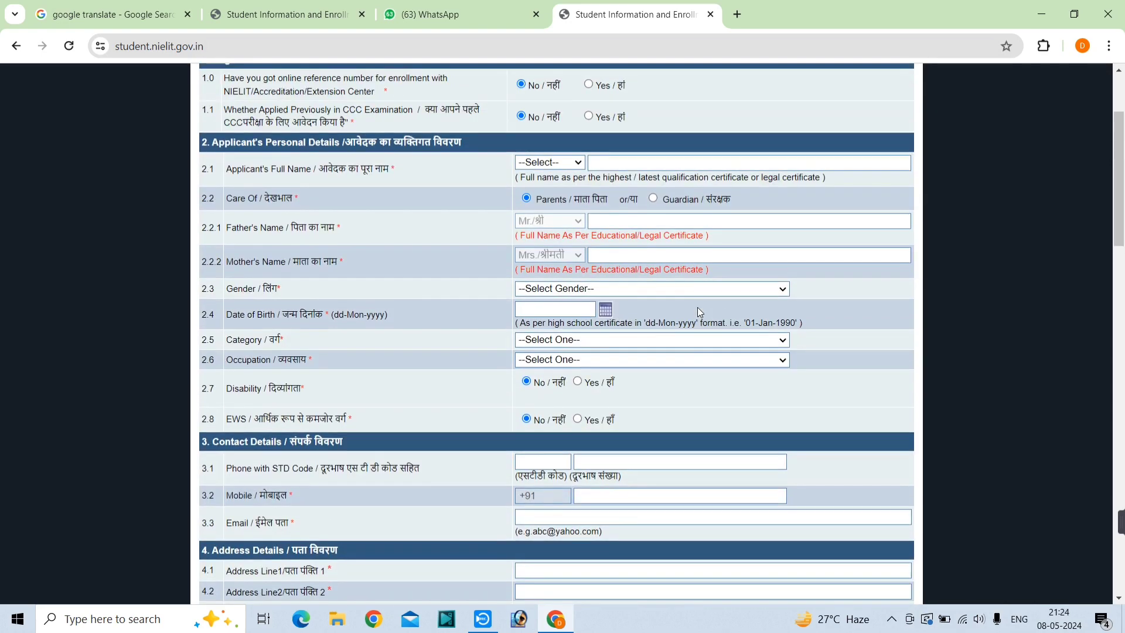
scroll(697, 307, up, 1)
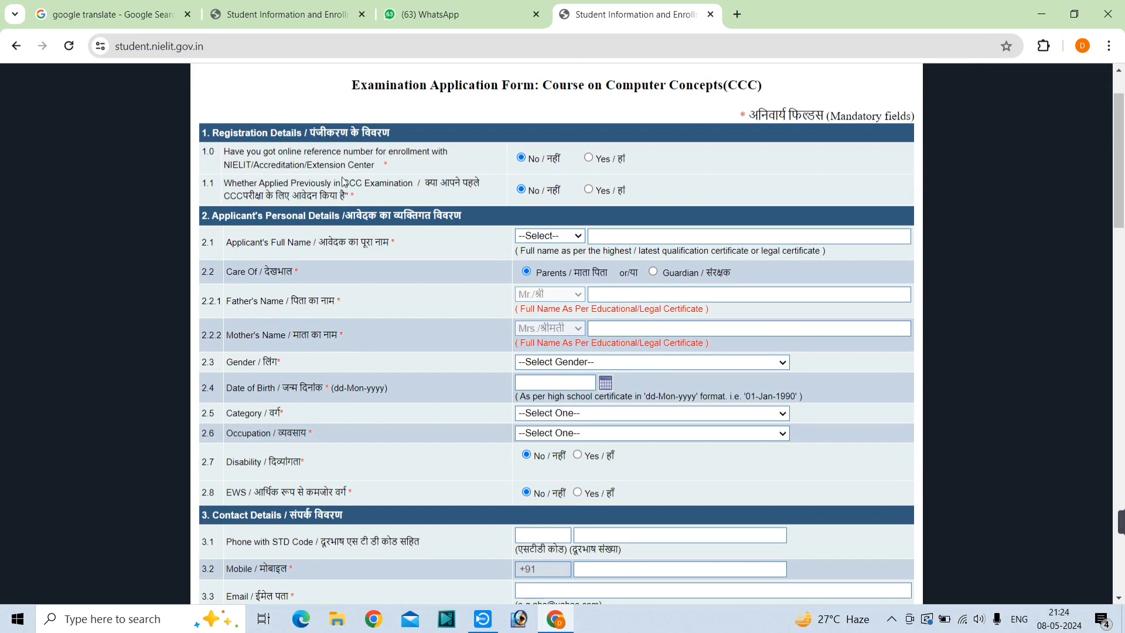
scroll(648, 297, down, 2)
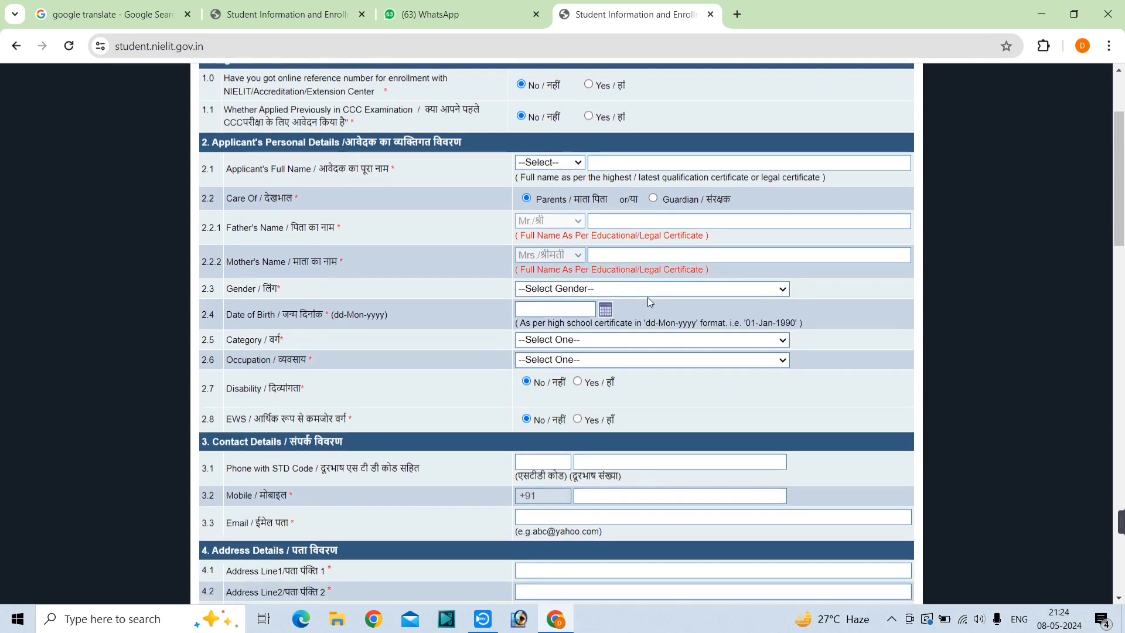
scroll(648, 297, up, 2)
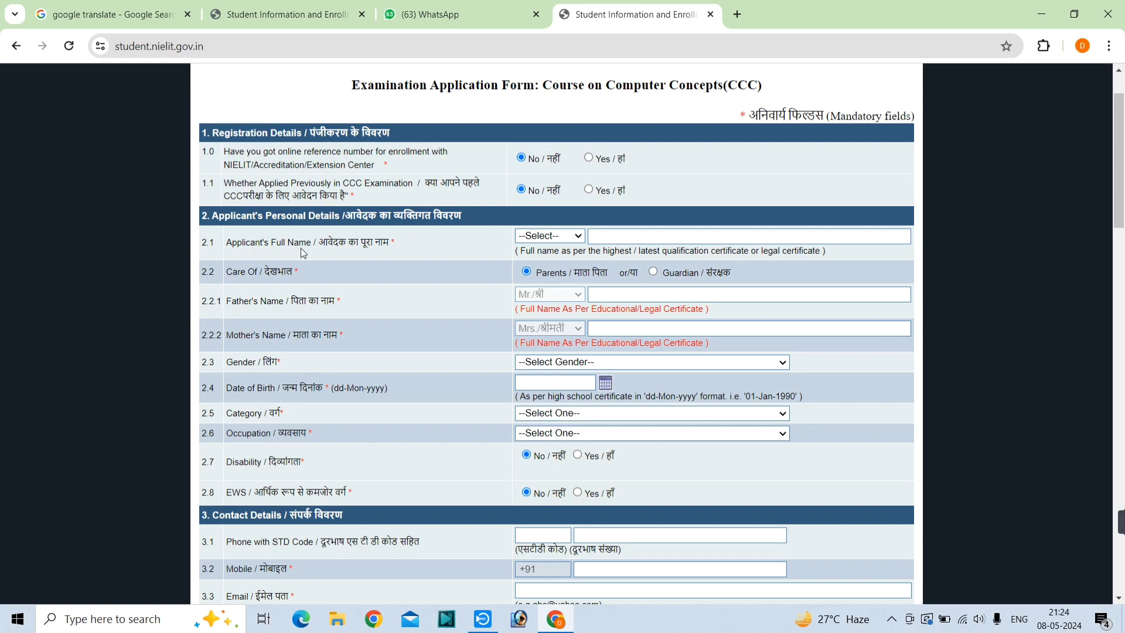
click(557, 235)
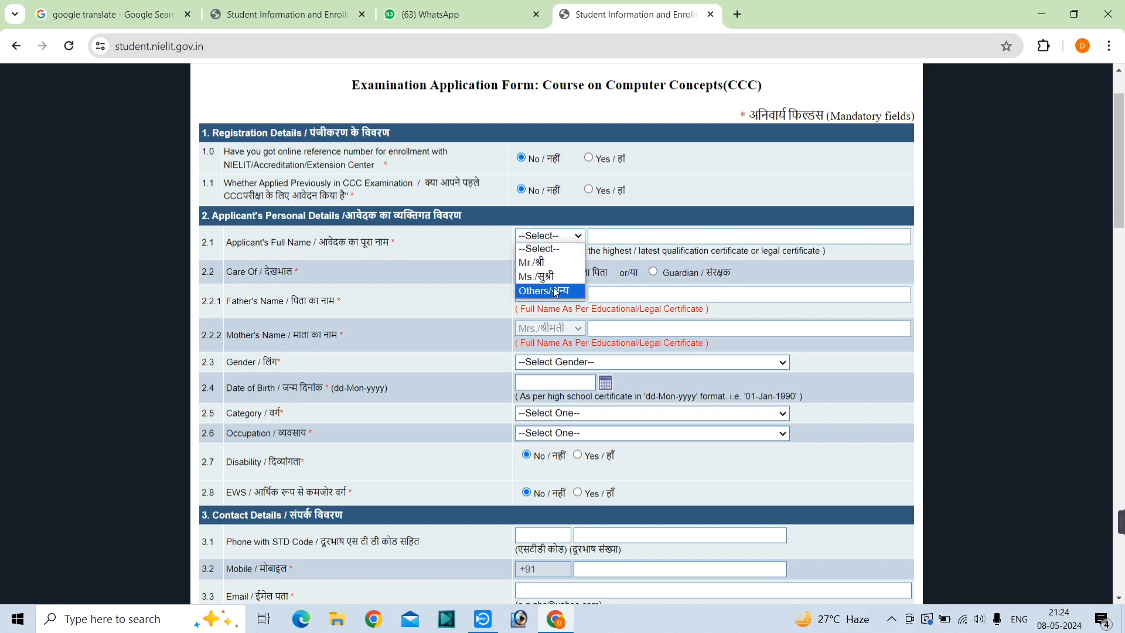
click(612, 240)
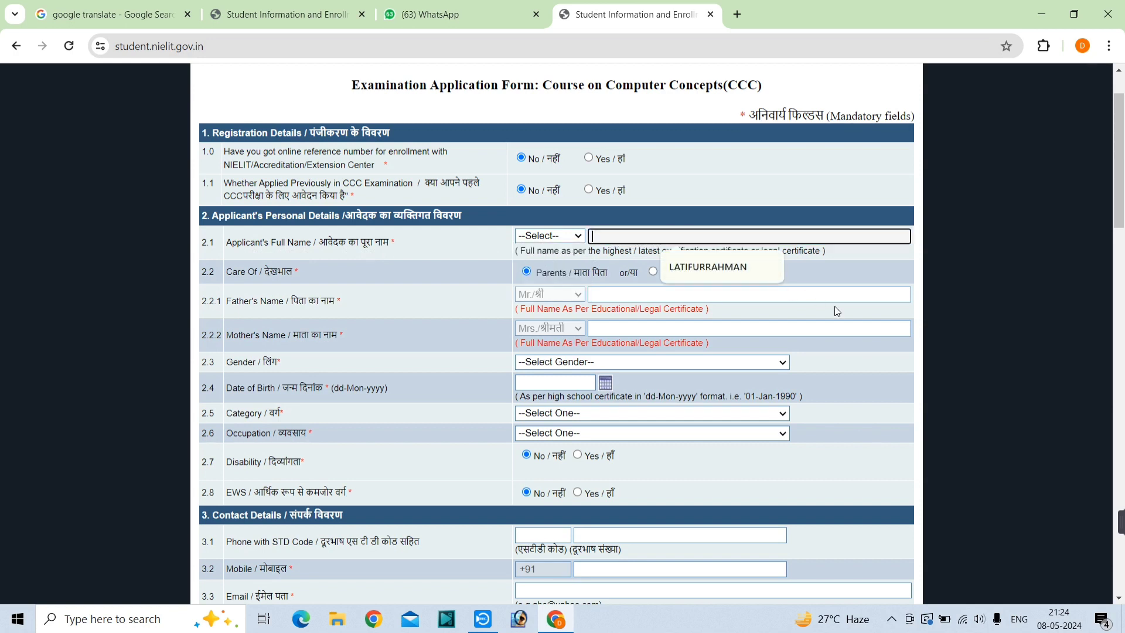
click(936, 284)
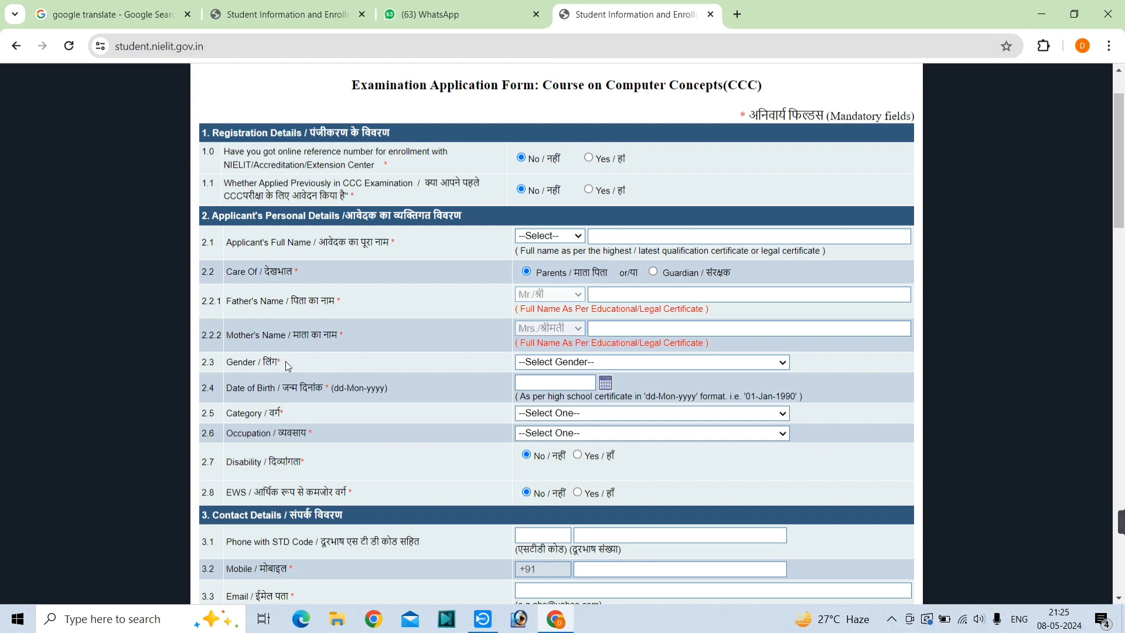
Set the applicant's gender to Male and pick the date of birth from the calendar.
click(574, 363)
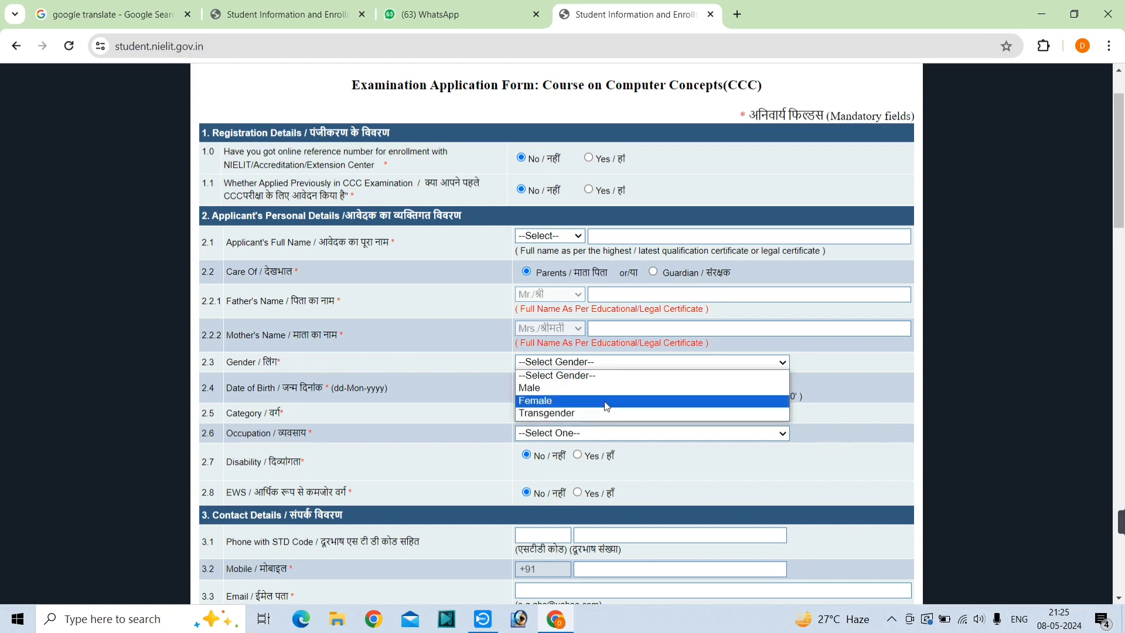
click(594, 388)
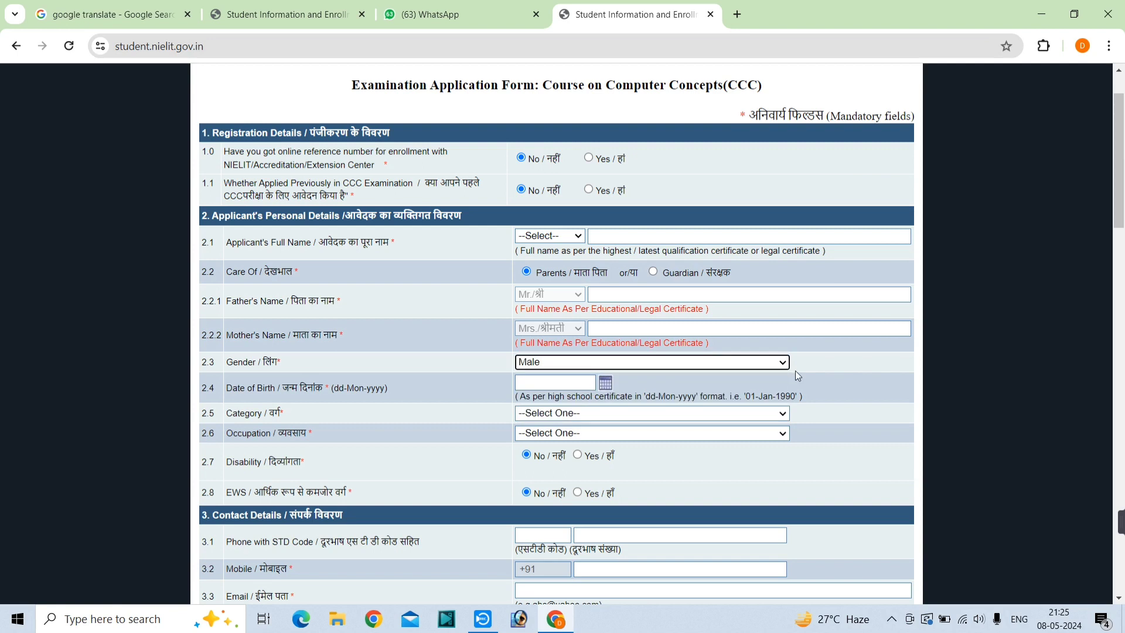
scroll(787, 370, down, 4)
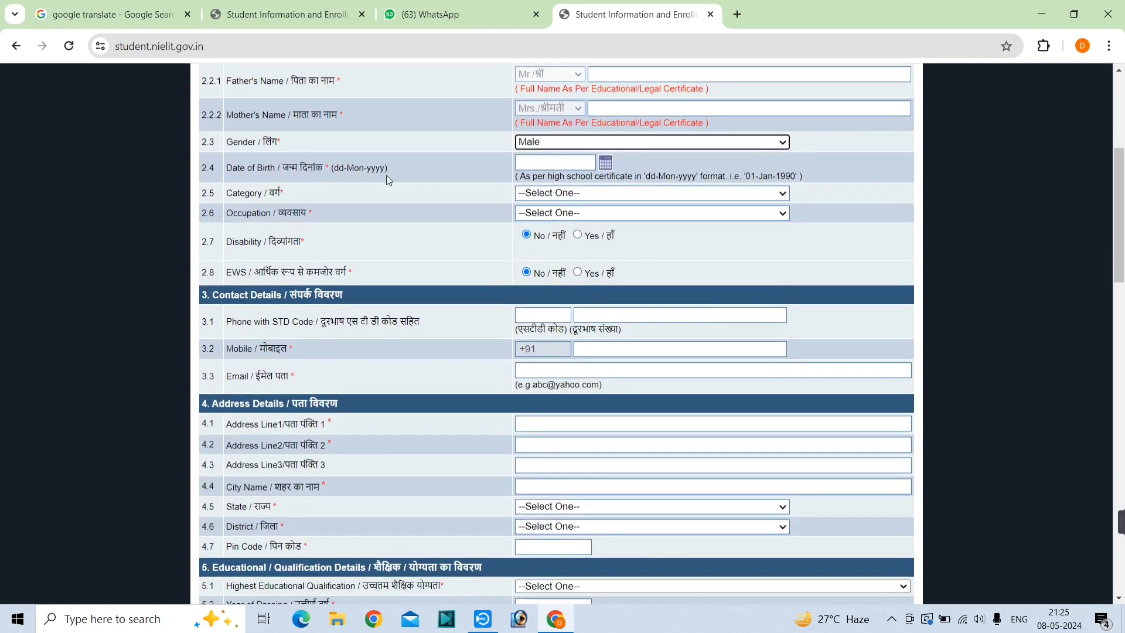
click(611, 170)
click(608, 166)
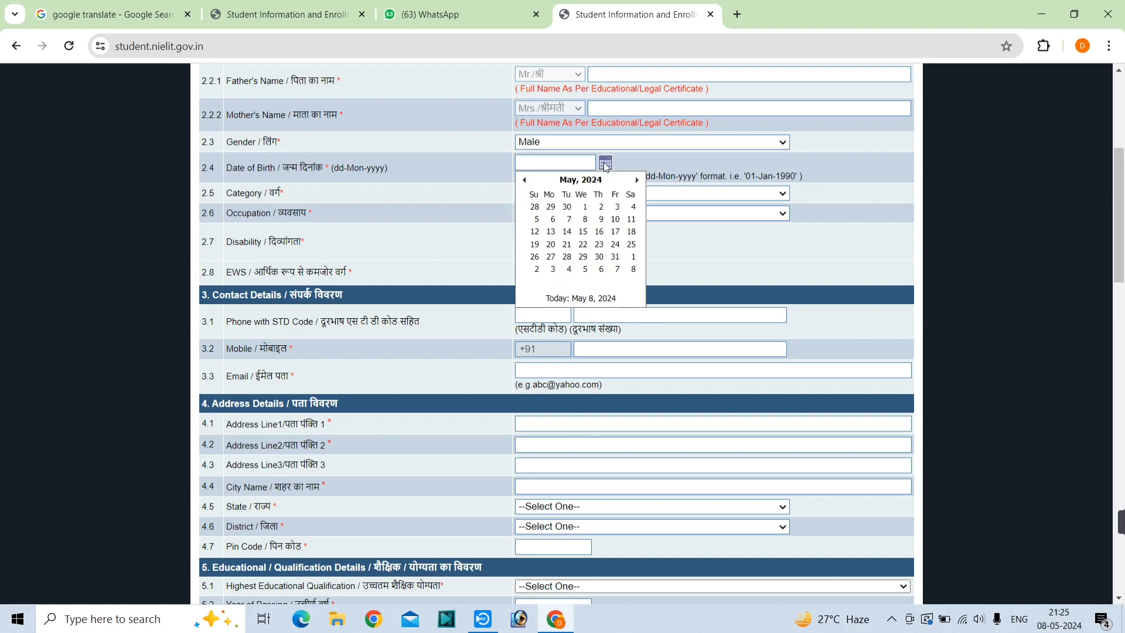
click(570, 184)
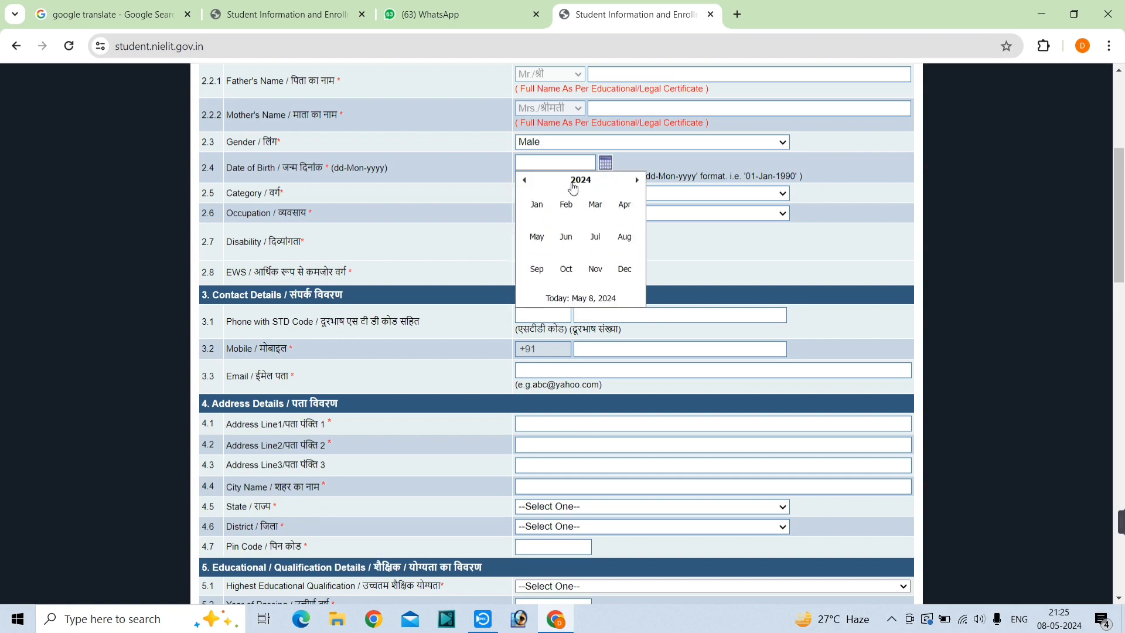
click(526, 183)
click(526, 182)
click(526, 183)
click(525, 183)
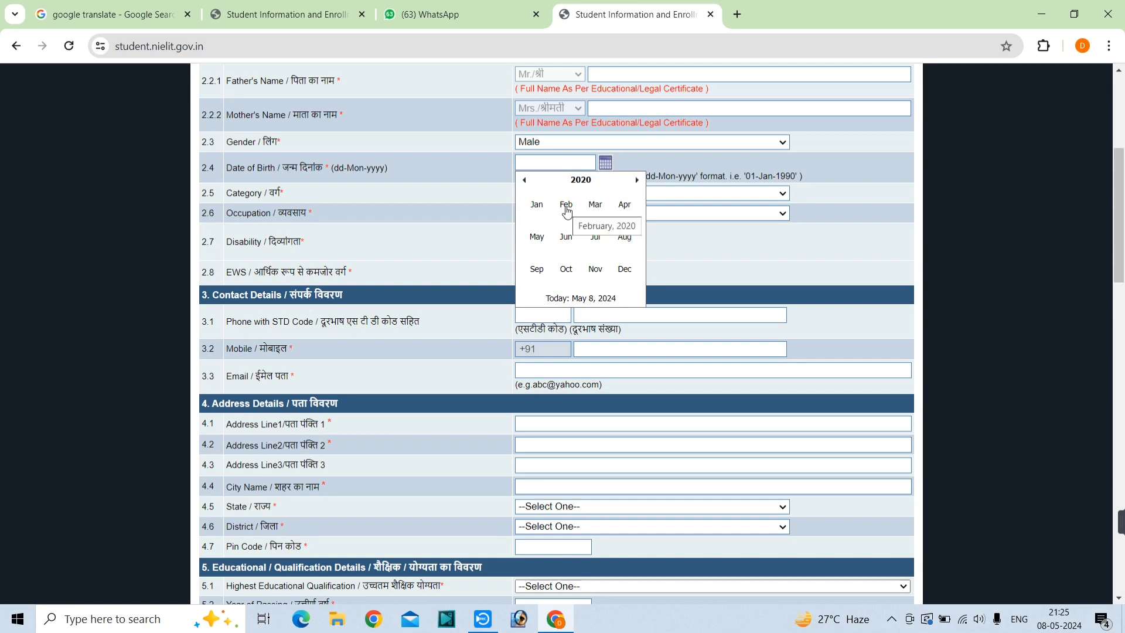
click(567, 240)
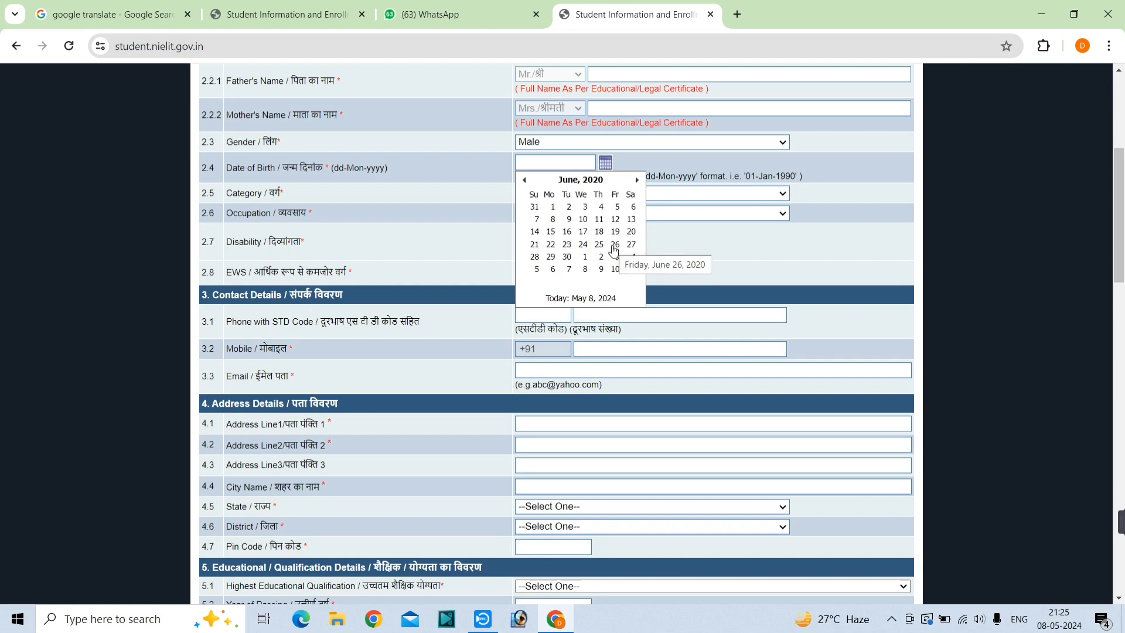
click(614, 245)
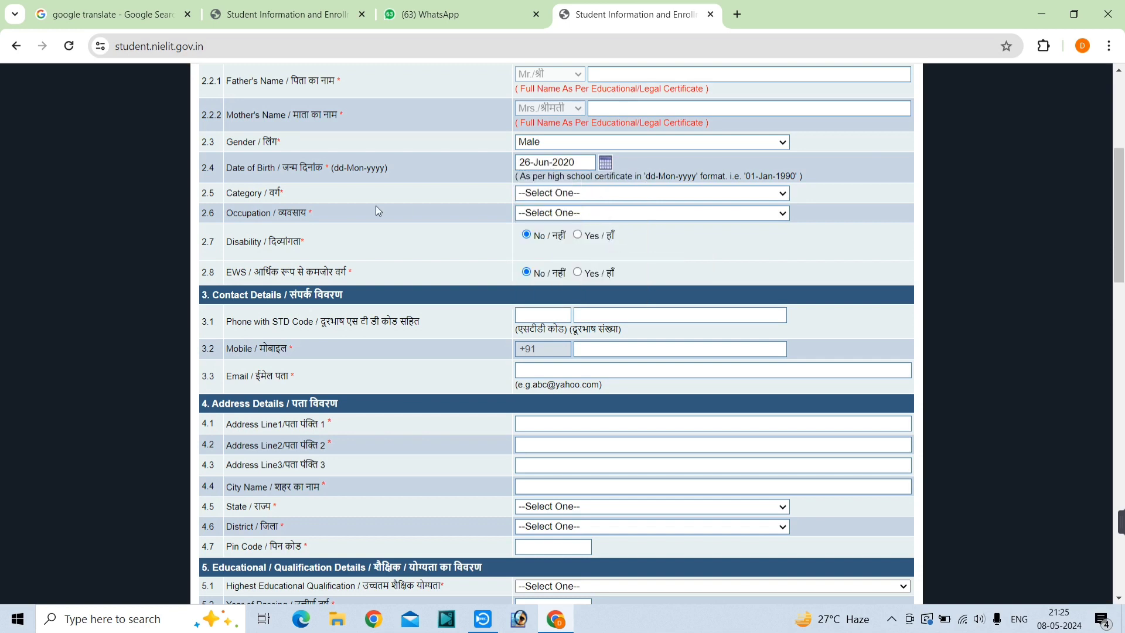
Set the applicant's category to General and the occupation to Others.
click(654, 196)
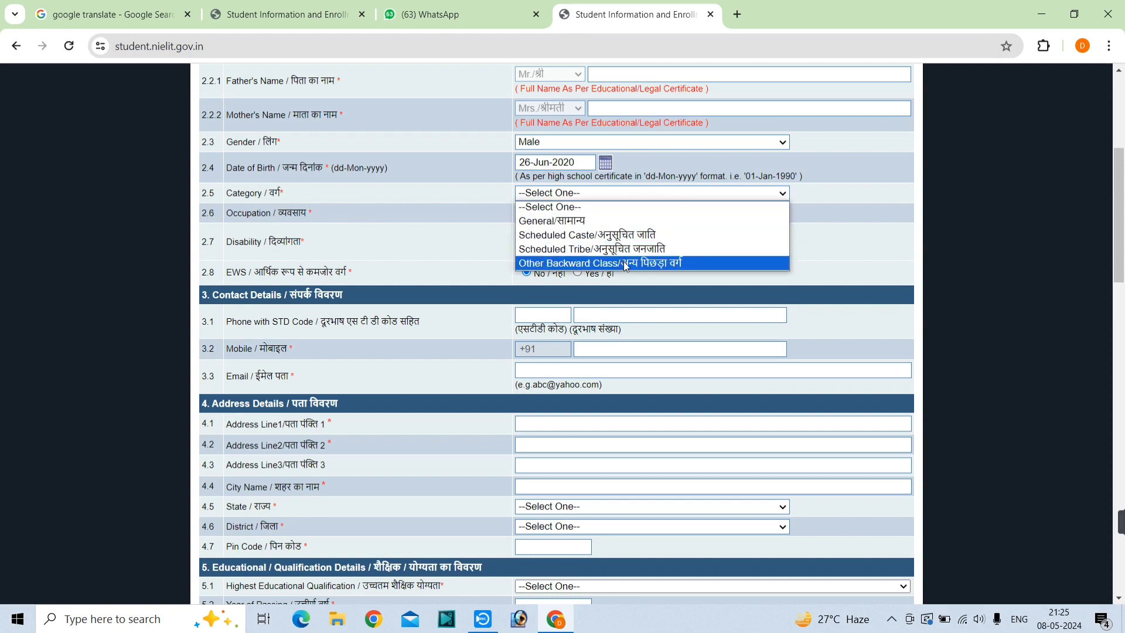
click(639, 223)
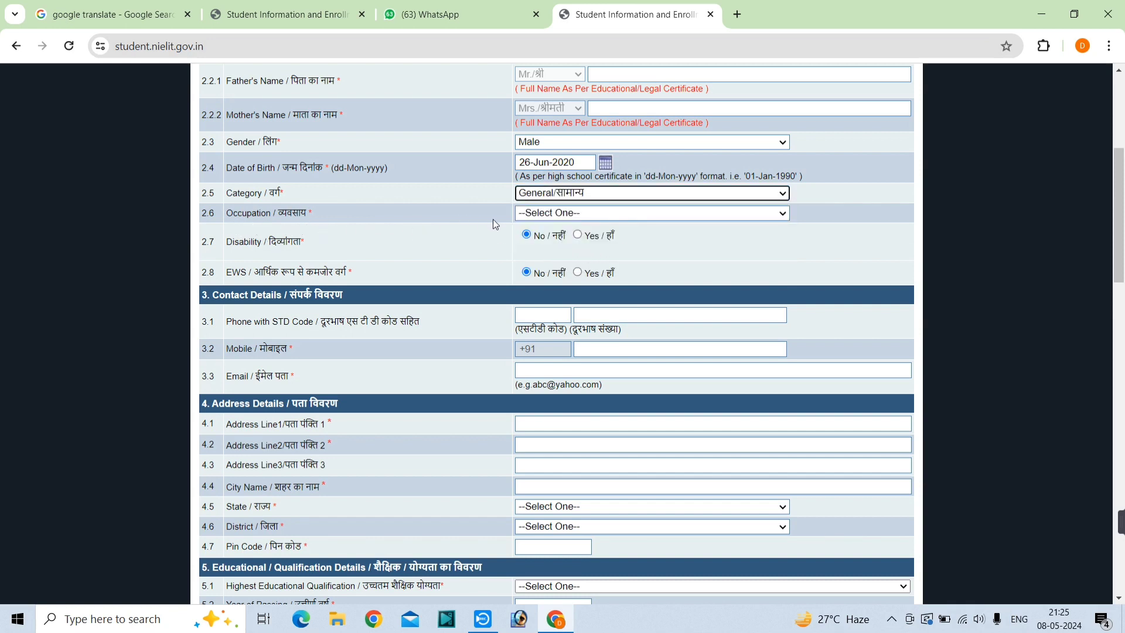
click(616, 214)
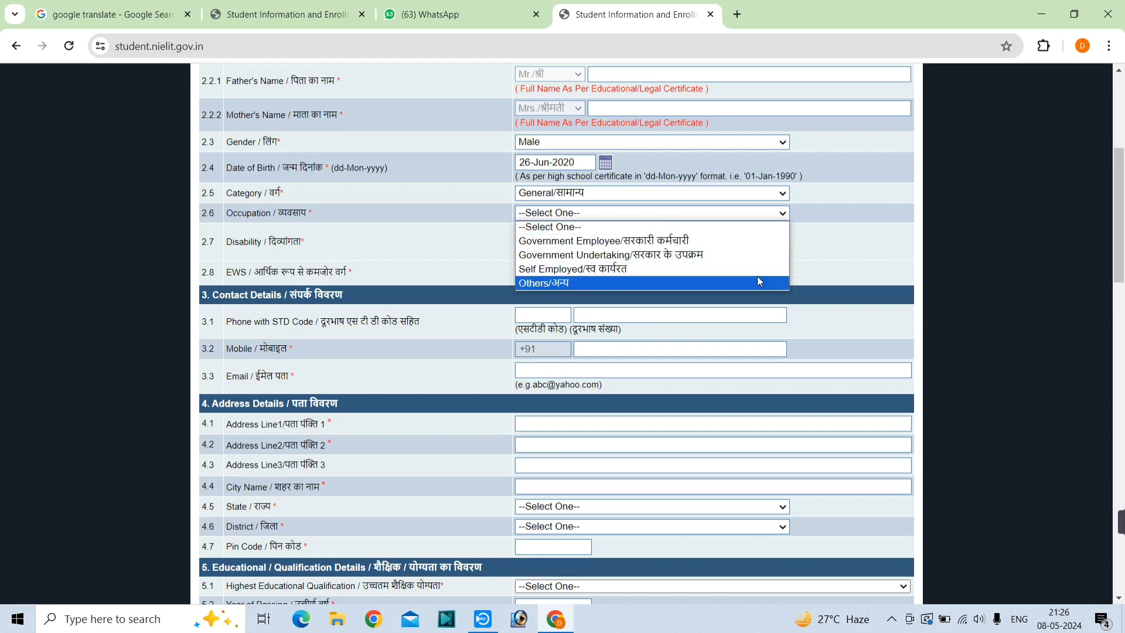
click(733, 284)
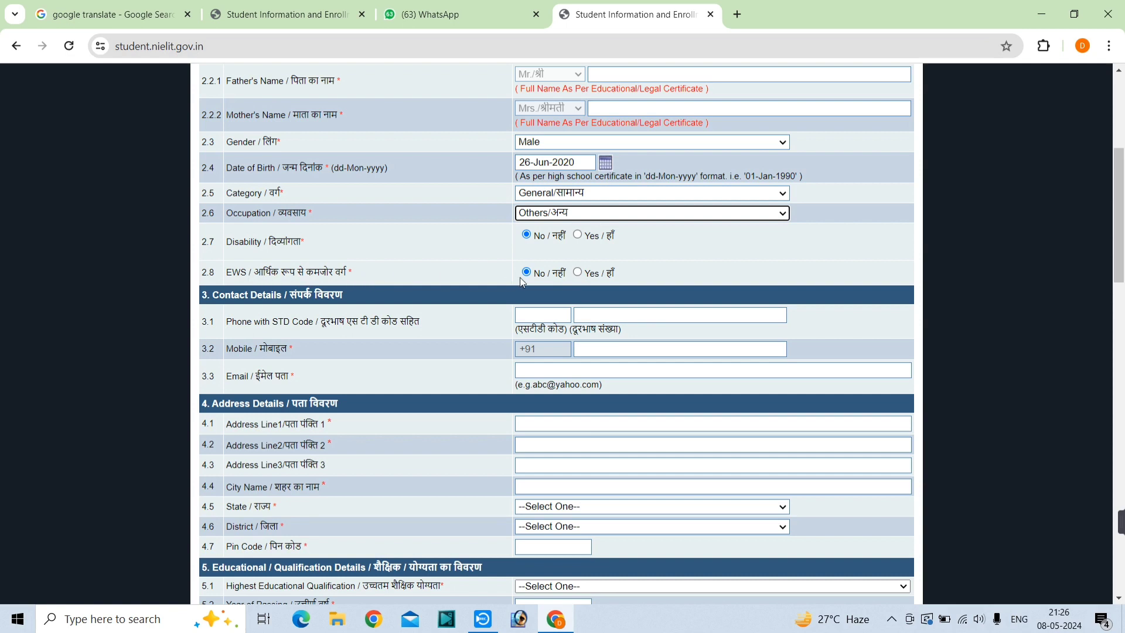
Look over the phone and mobile number fields in the contact details.
scroll(642, 277, down, 1)
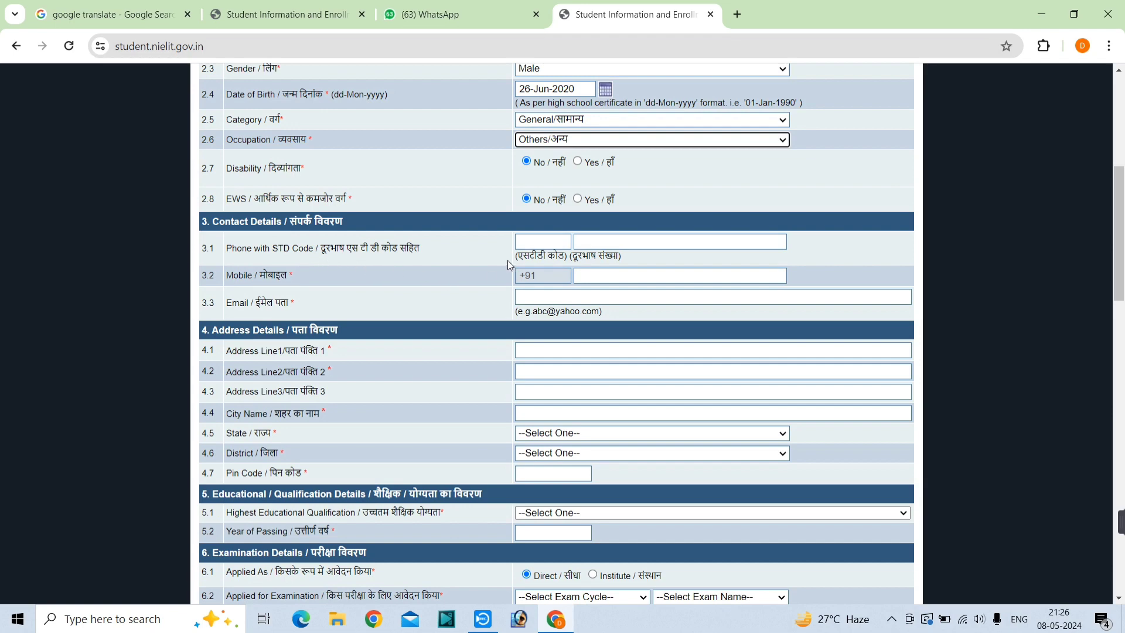
click(604, 242)
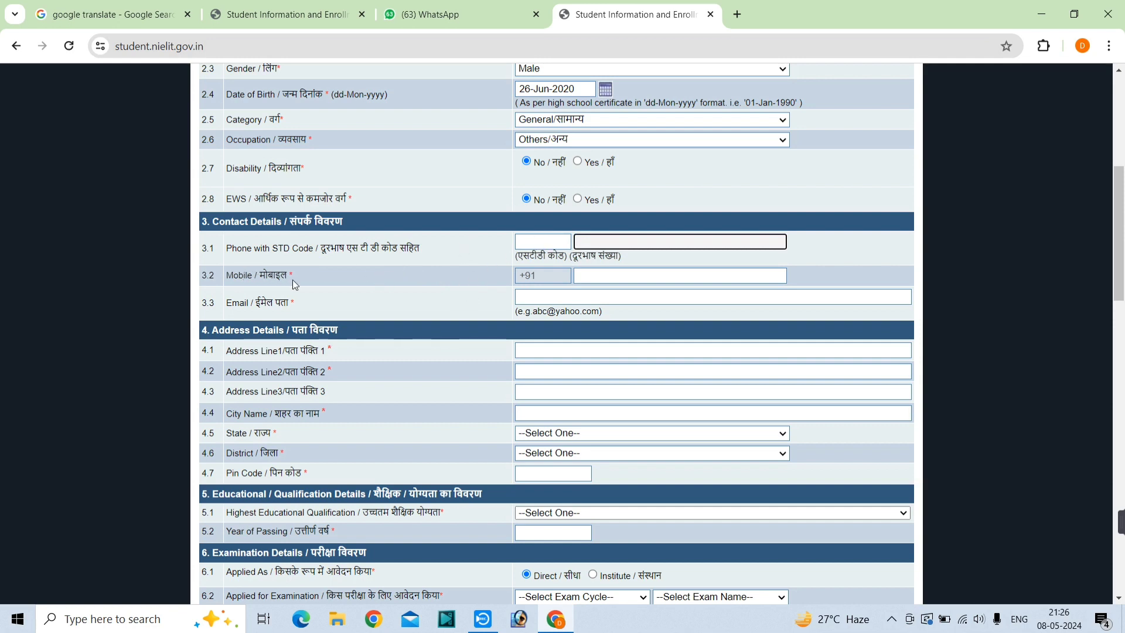
click(578, 274)
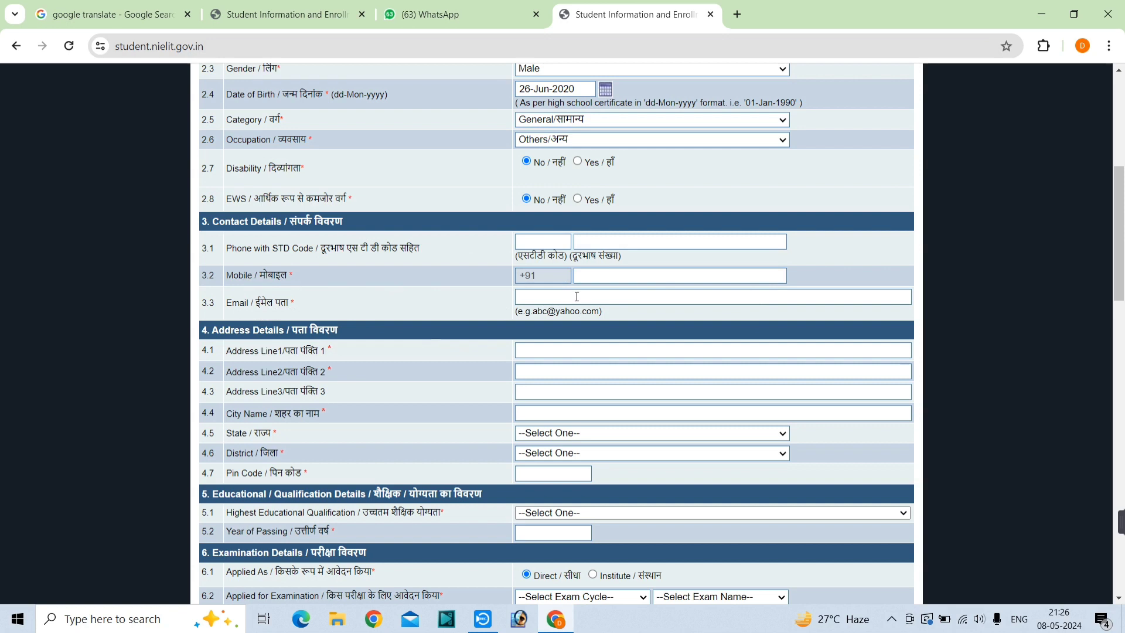
Set the state to Uttar Pradesh and the district to Saharanpur in the address details.
scroll(463, 344, down, 2)
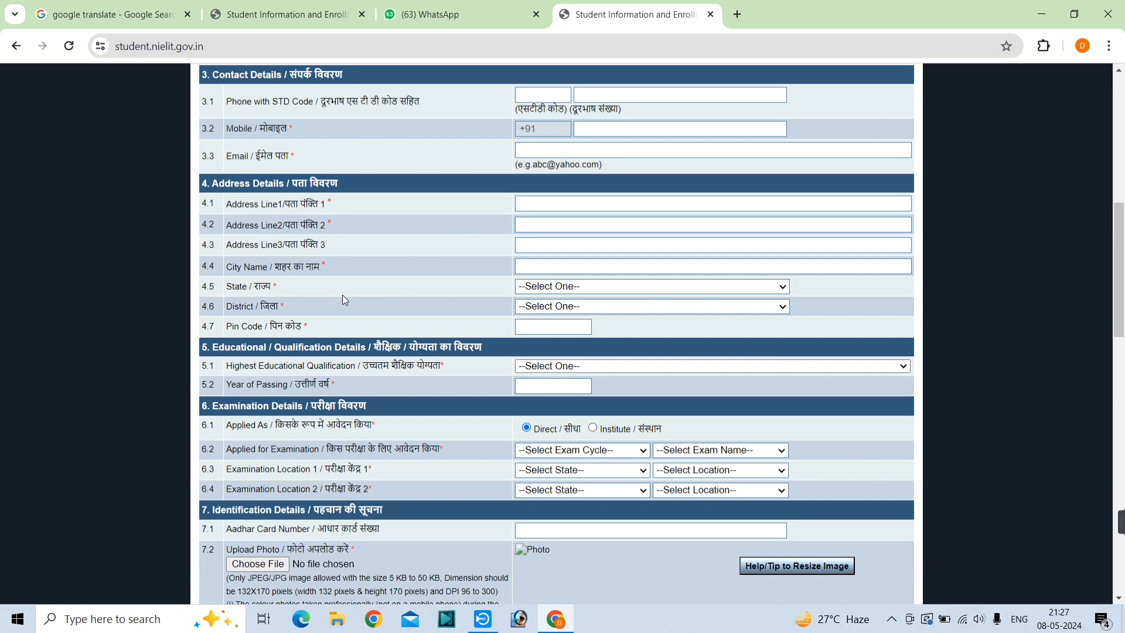
click(584, 287)
key(u)
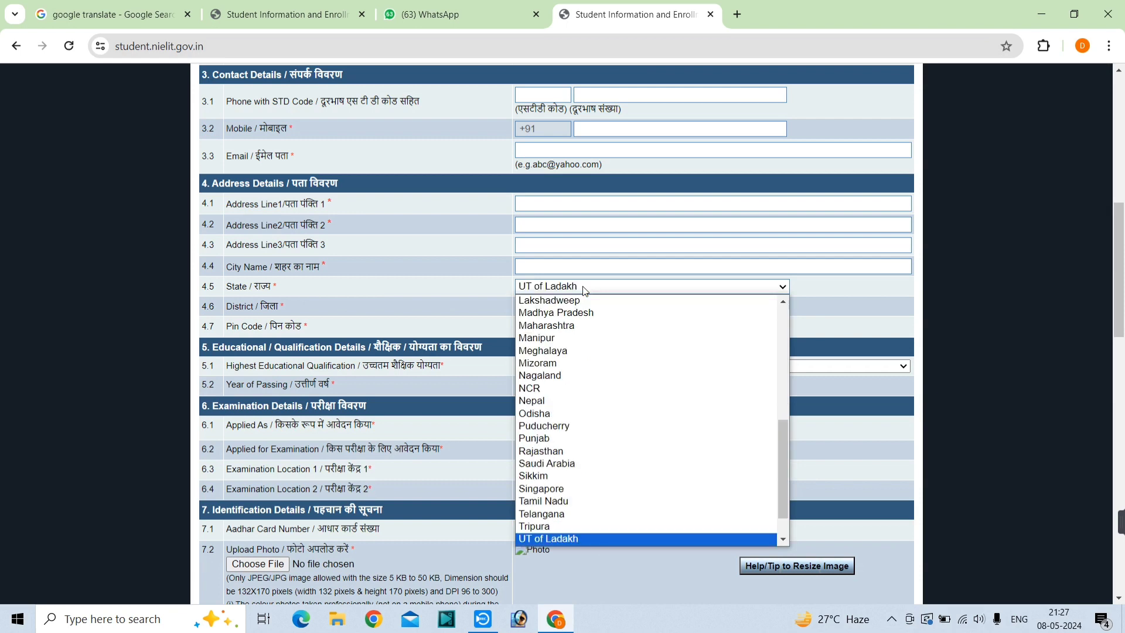
key(Down)
key(Return)
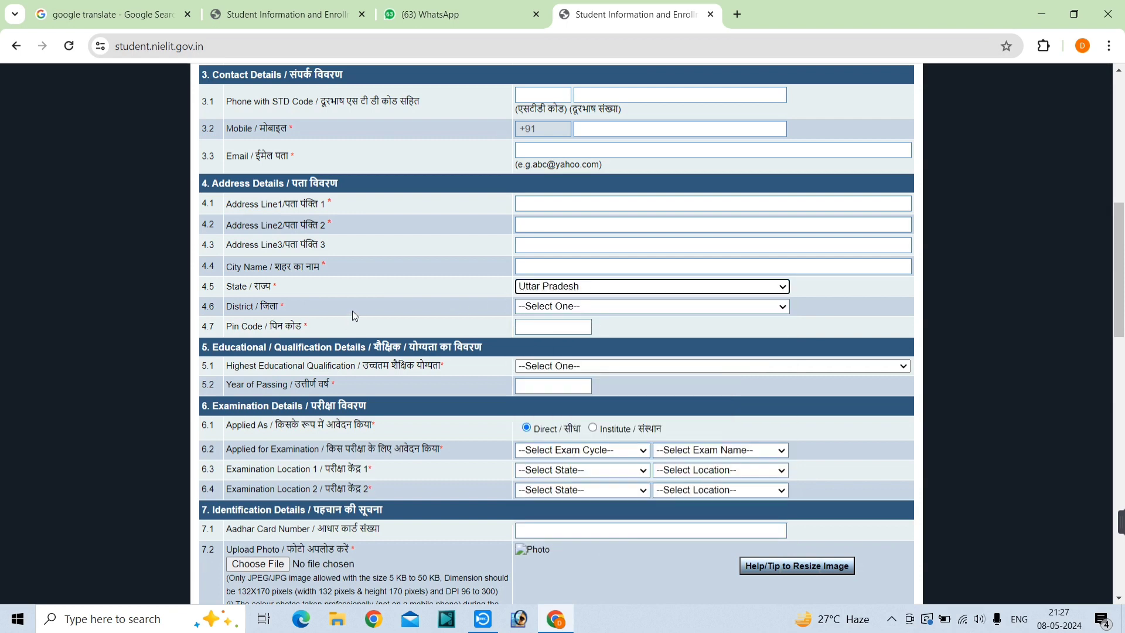
click(580, 309)
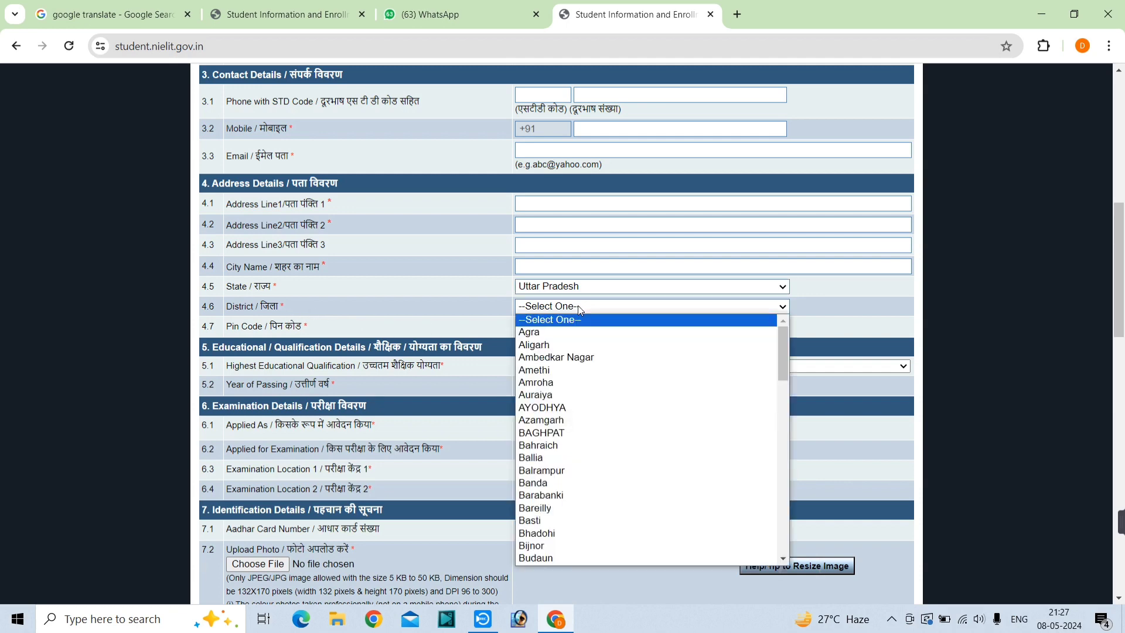
key(s)
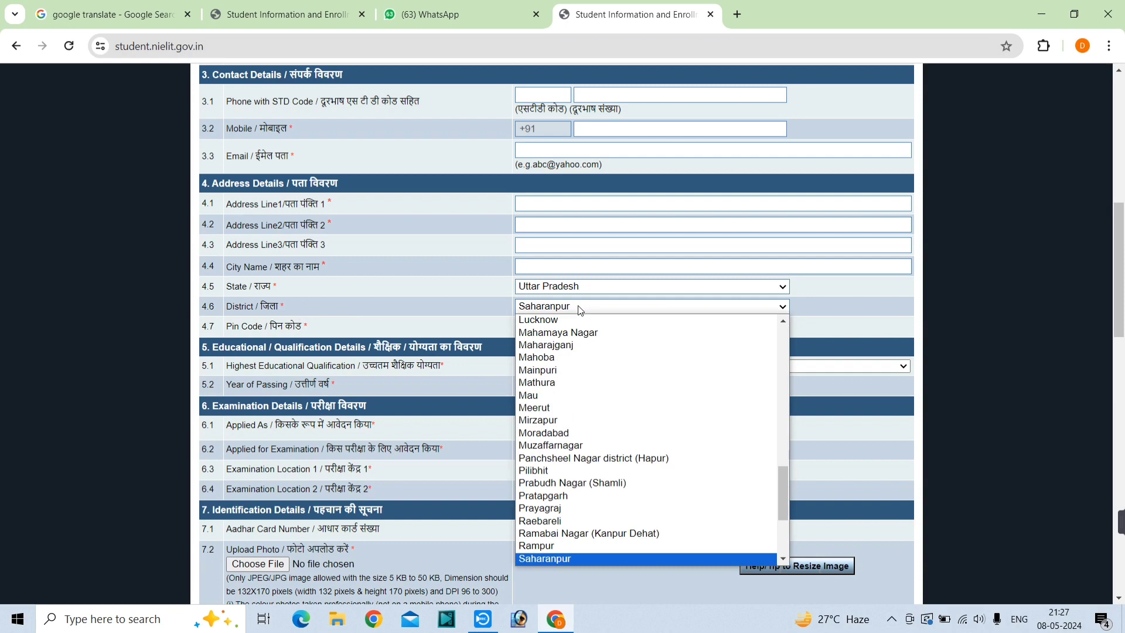
key(Return)
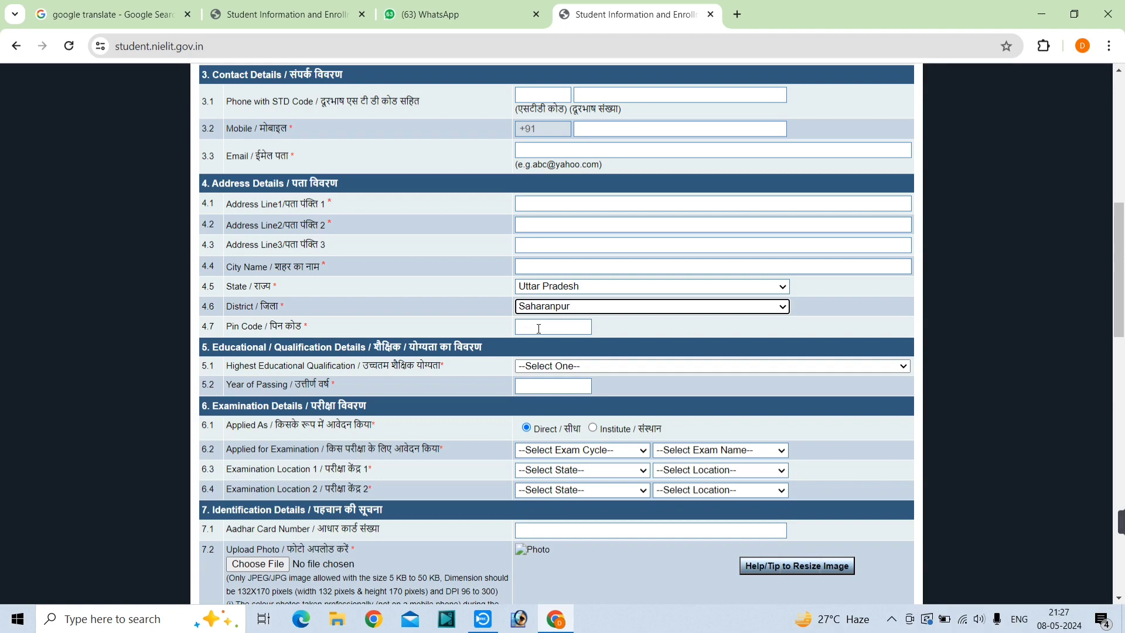
Review the highest educational qualification options and the year of passing field.
scroll(441, 357, down, 3)
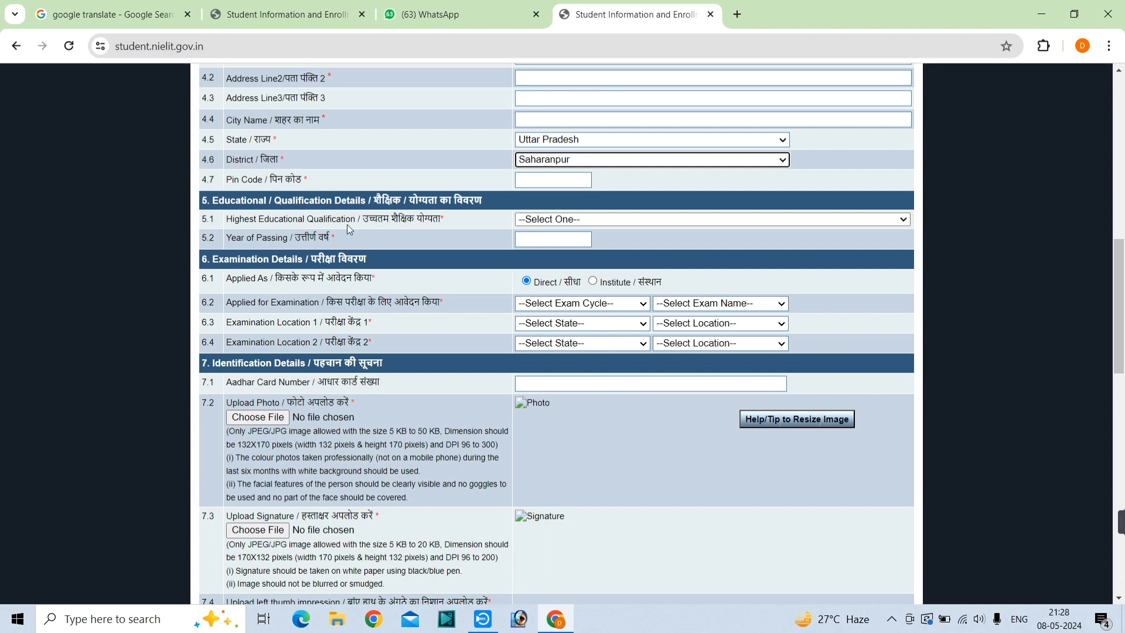
click(554, 220)
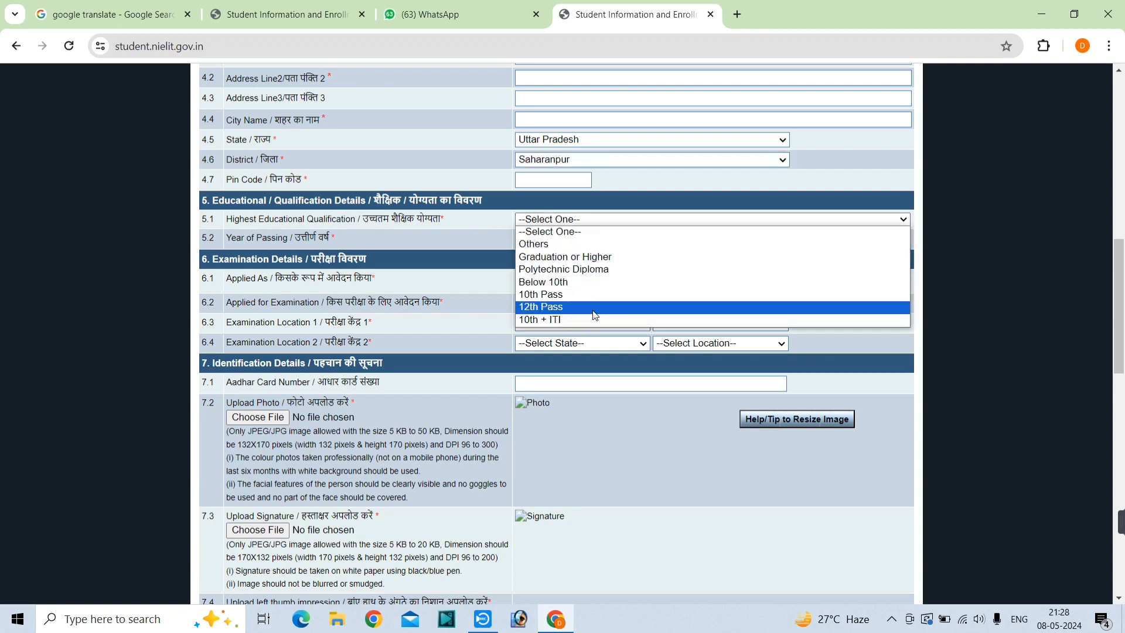
click(349, 245)
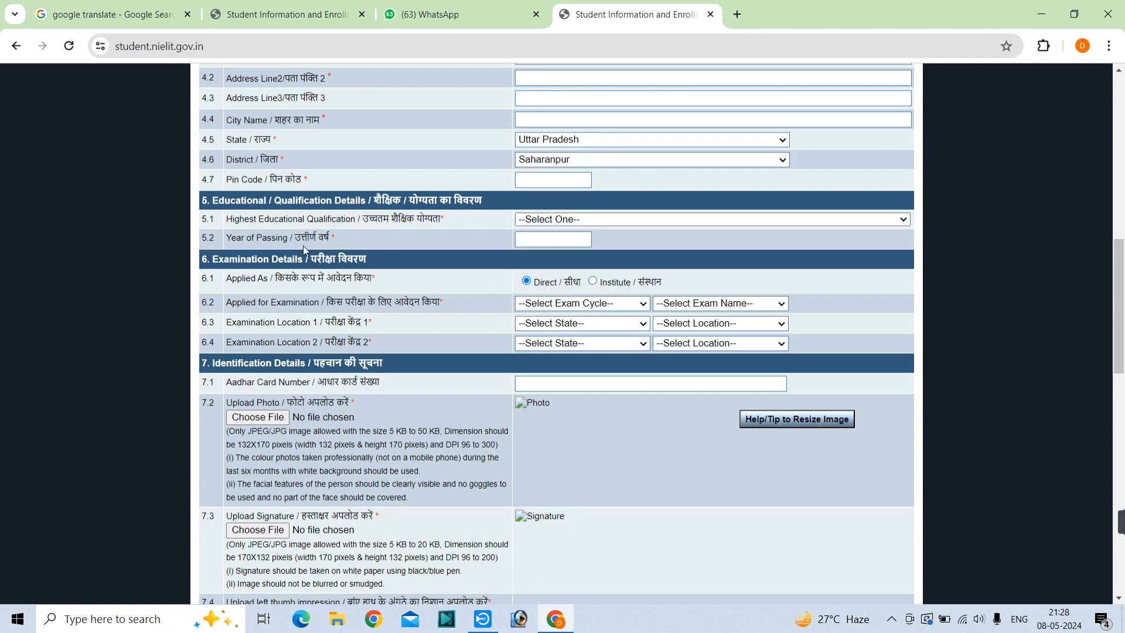
click(556, 243)
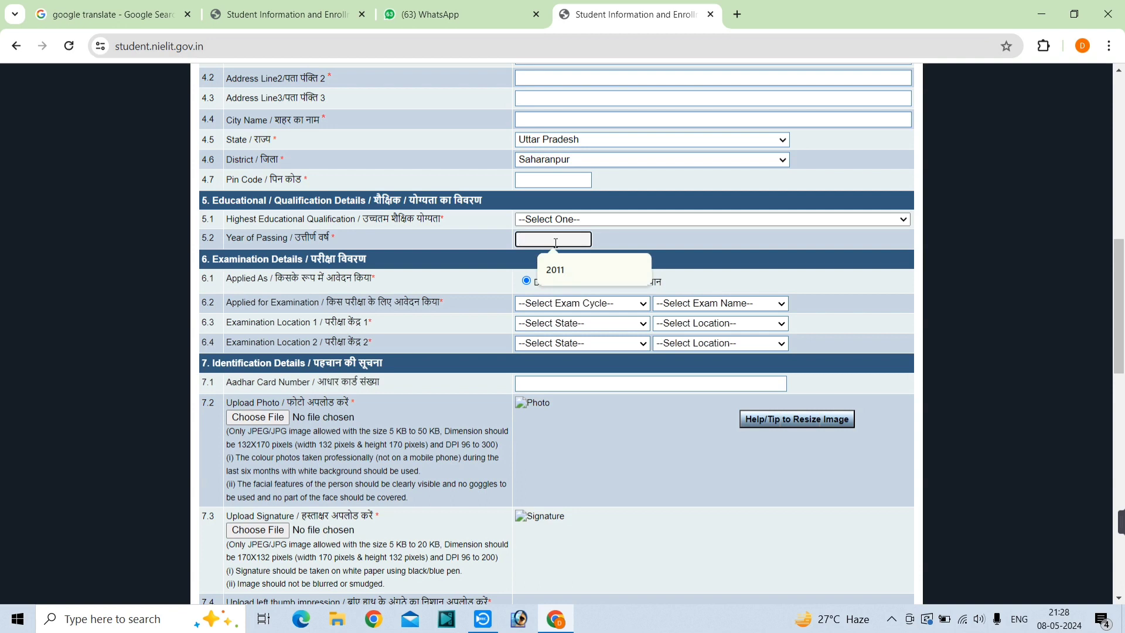
click(428, 253)
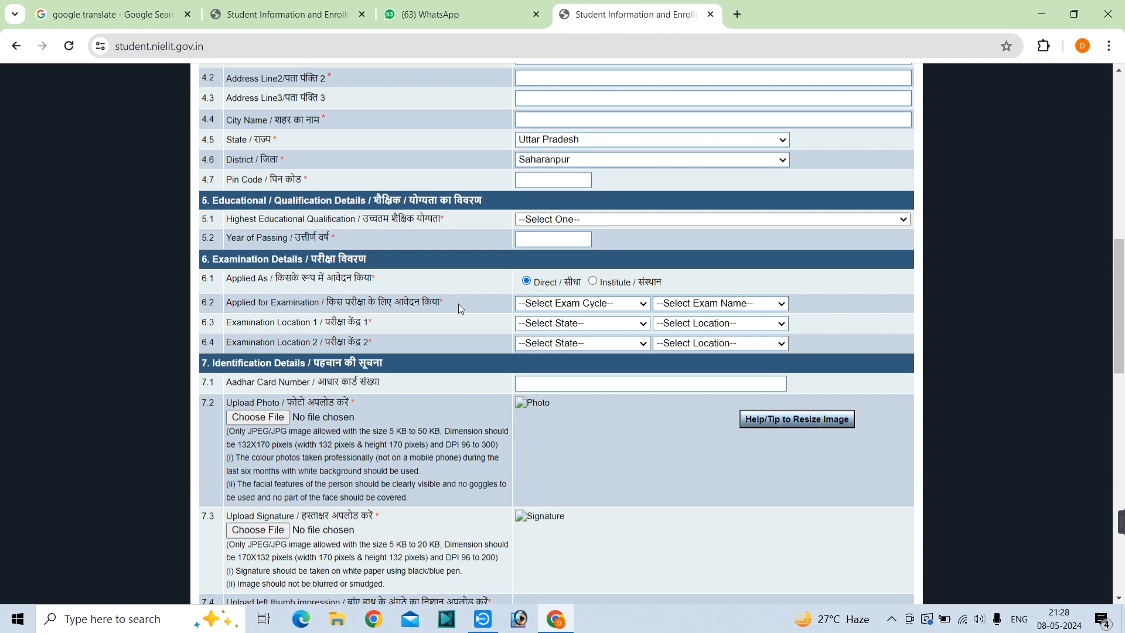
Apply for the July, 2024 examination under the Every Month Exam Cycle in the examination details.
click(580, 303)
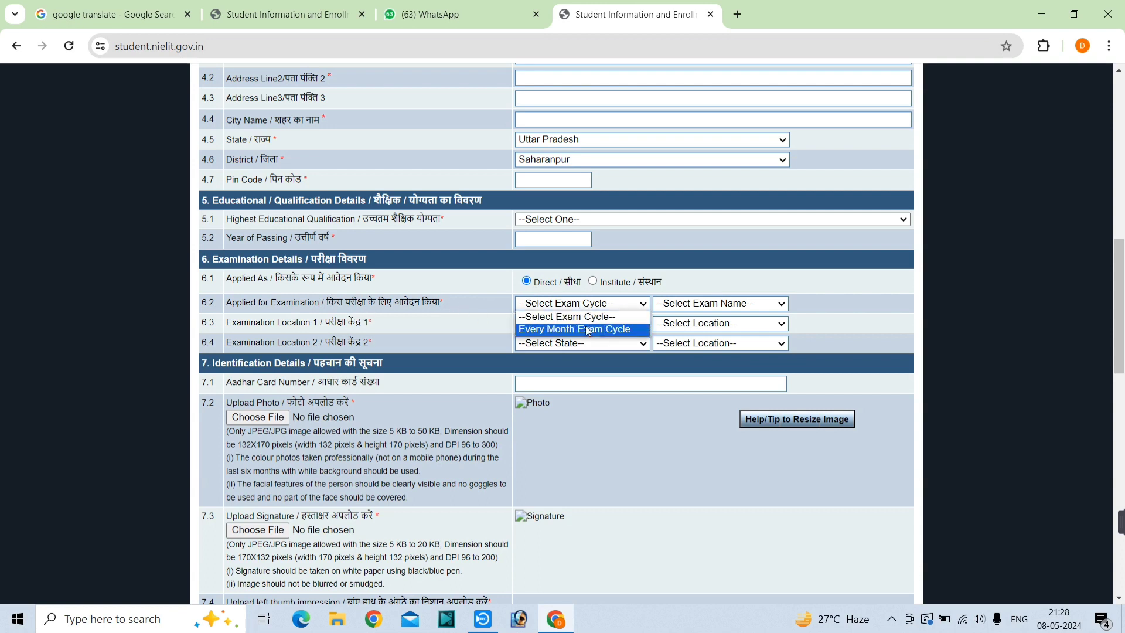
click(591, 331)
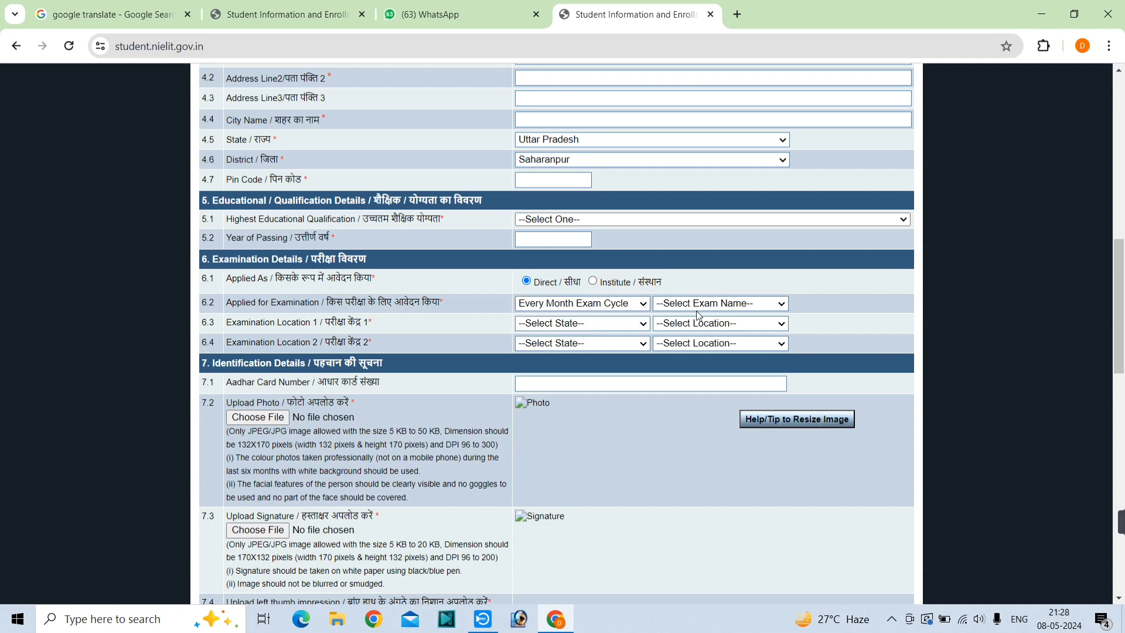
click(719, 310)
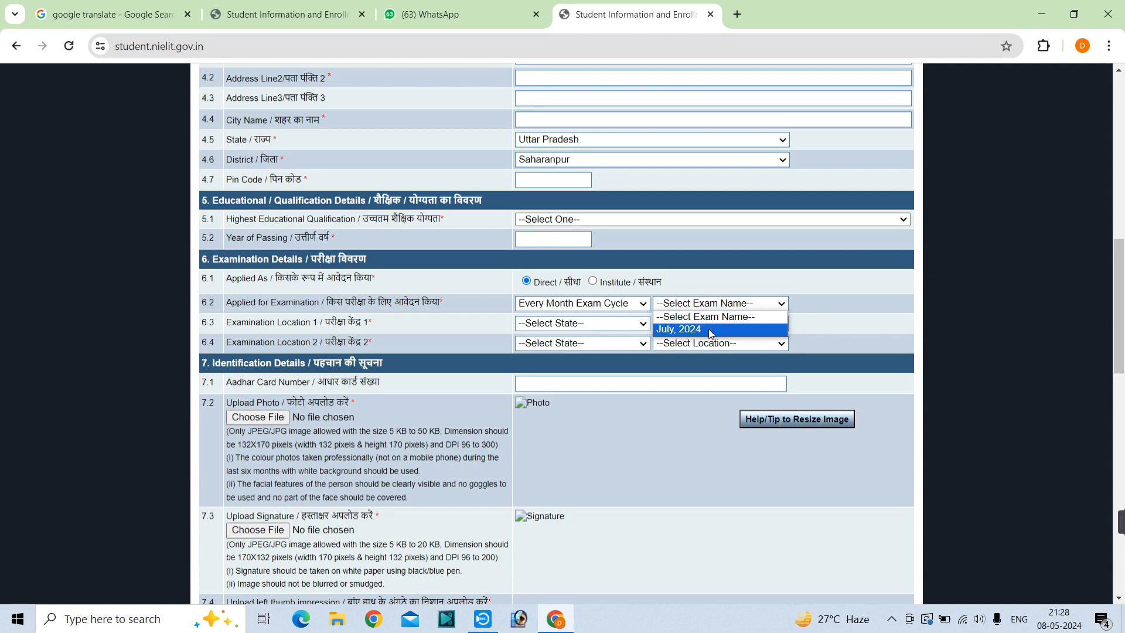
click(708, 329)
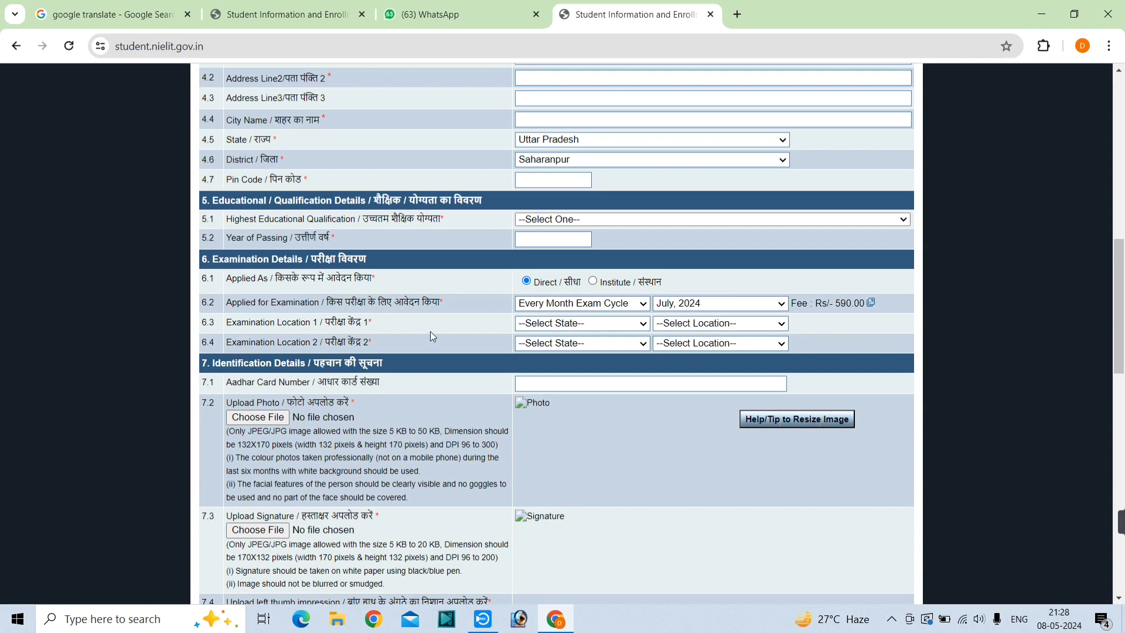
Set Examination Location 1 to Uttar Pradesh with AGR - AGRA as the centre.
click(567, 326)
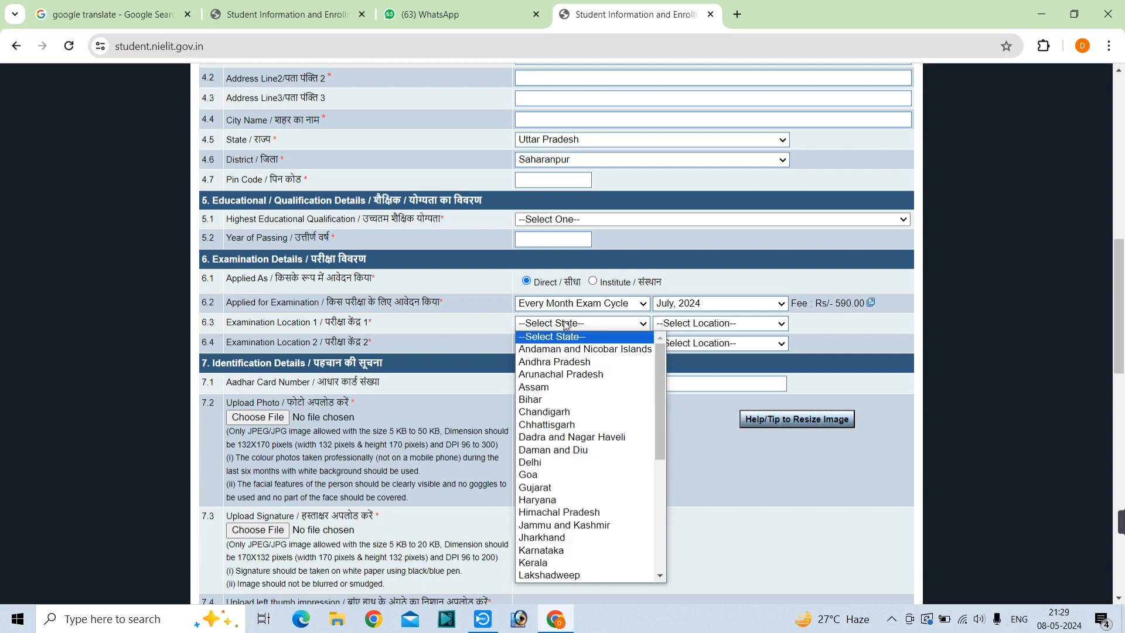
key(u)
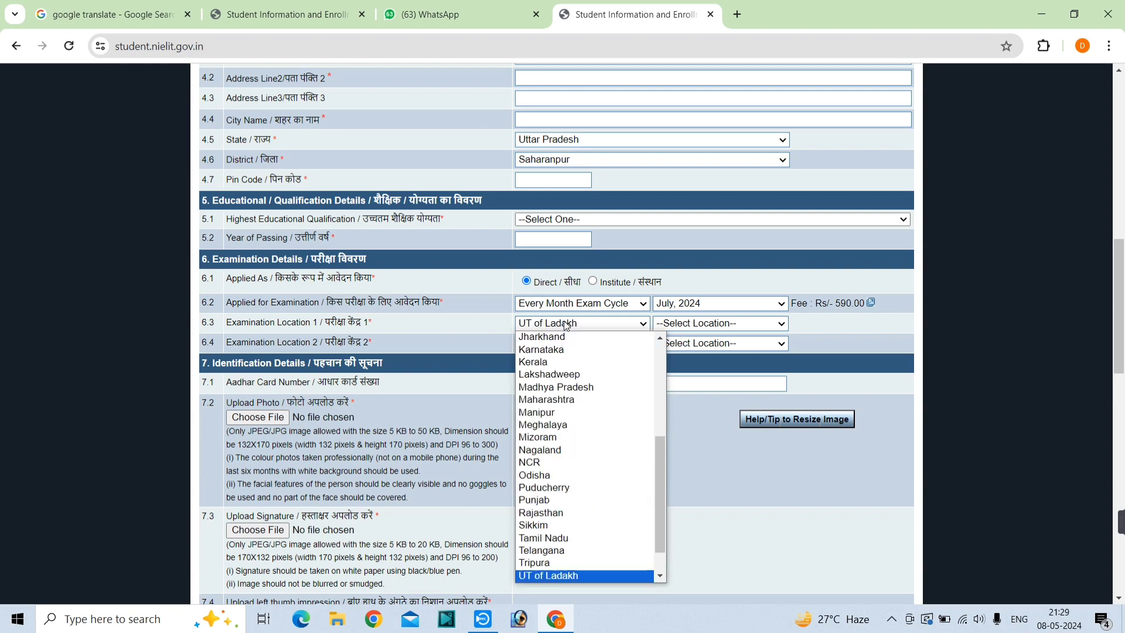
key(Down)
key(Return)
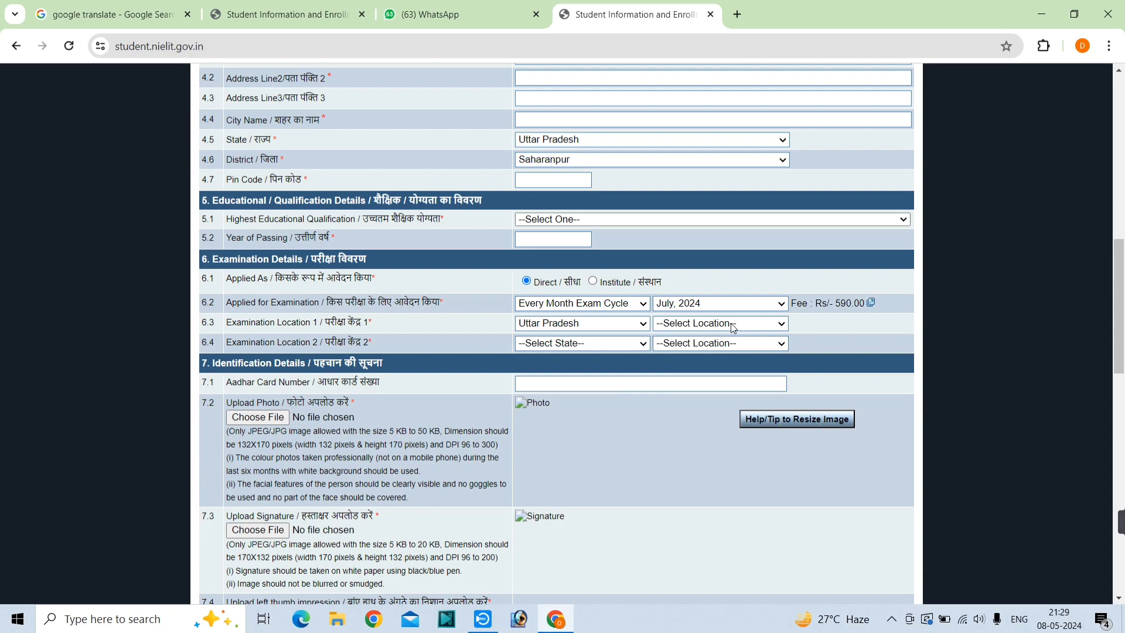
click(733, 327)
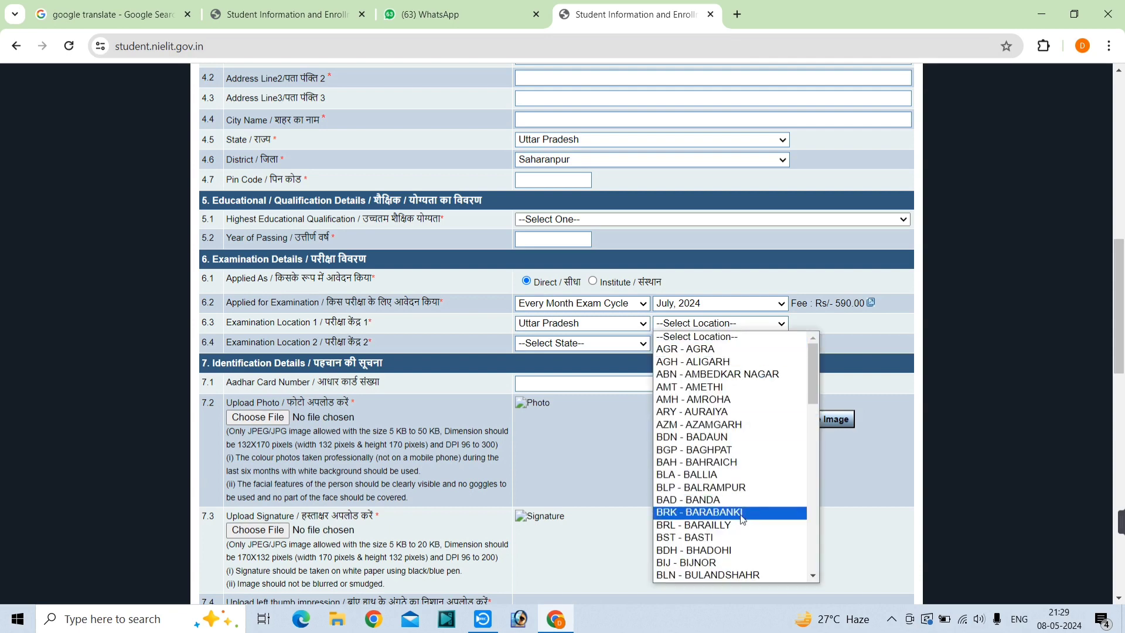
scroll(742, 525, down, 4)
scroll(742, 525, down, 1)
scroll(738, 515, down, 6)
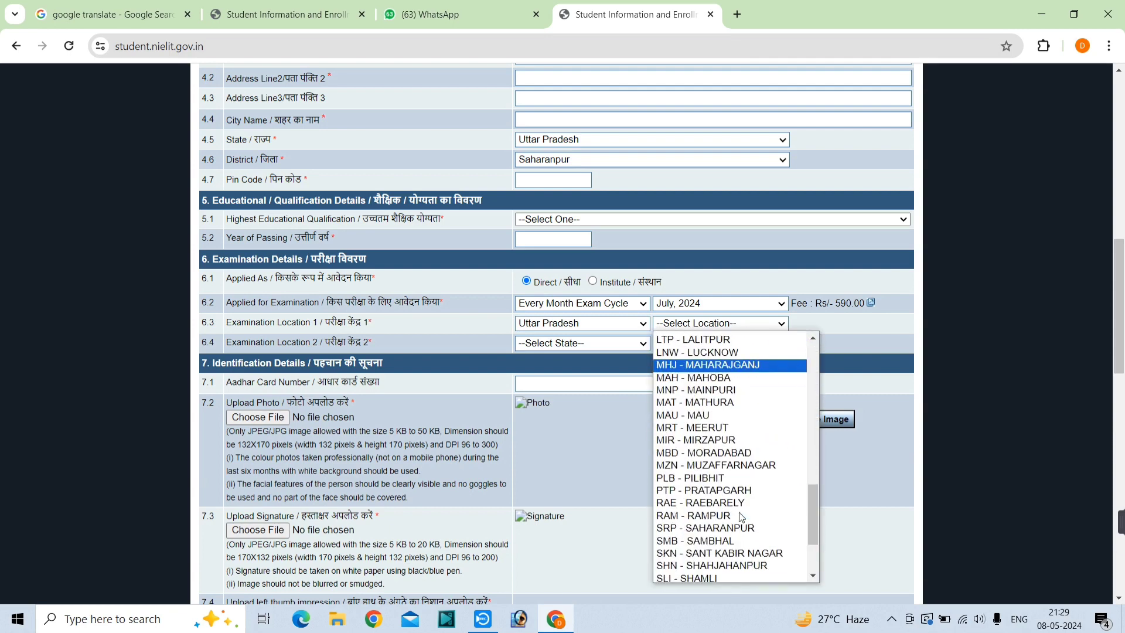
scroll(737, 508, down, 2)
scroll(738, 509, up, 15)
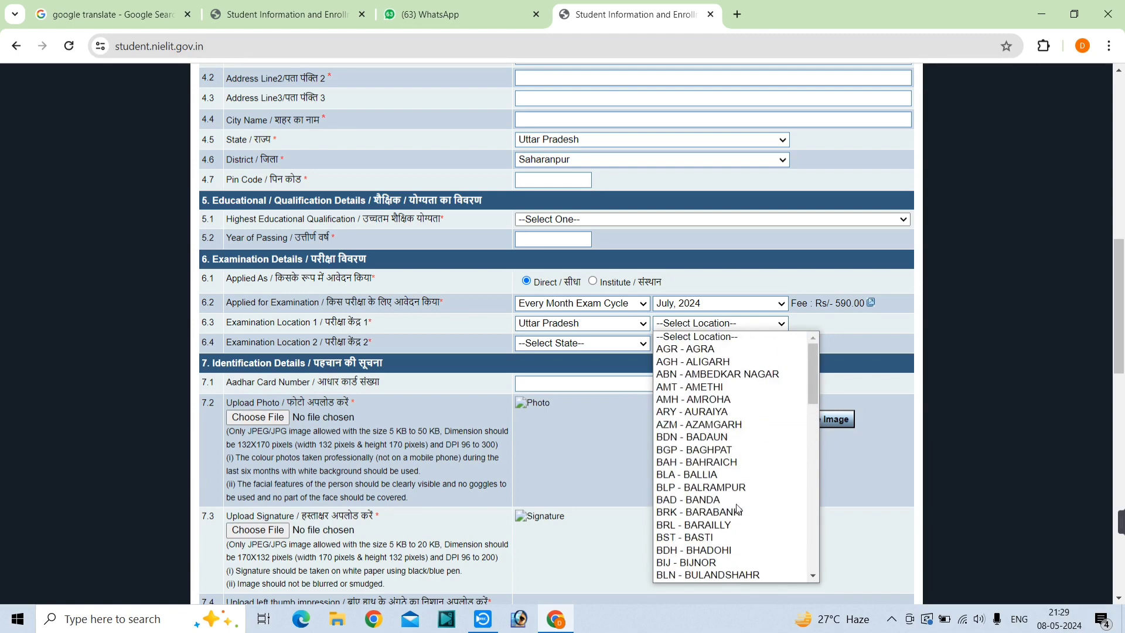
click(742, 350)
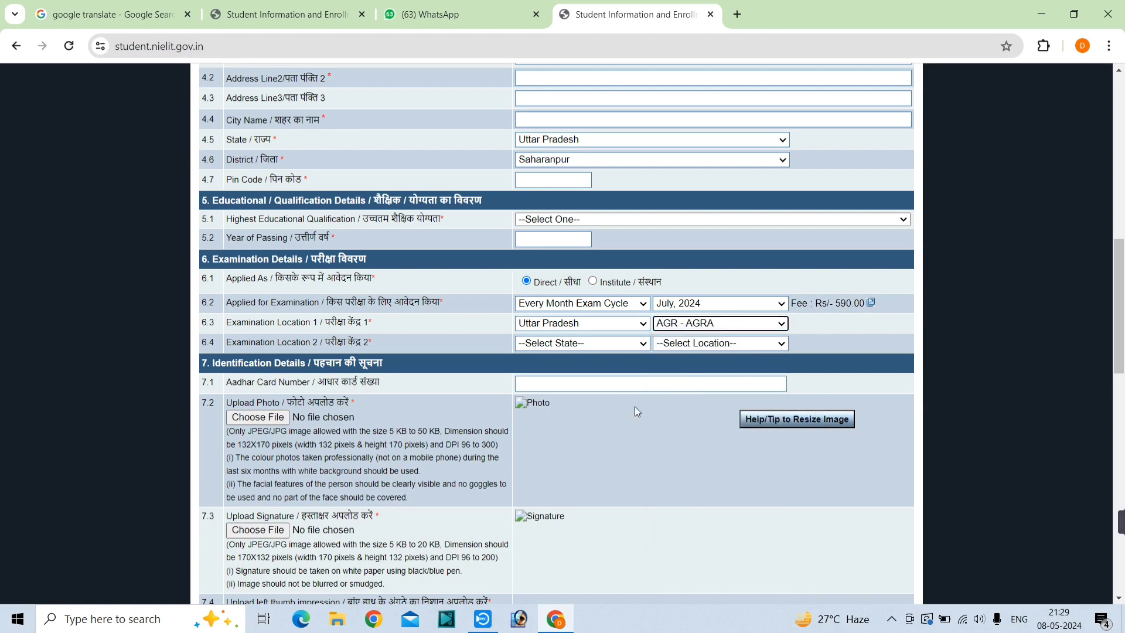
click(351, 361)
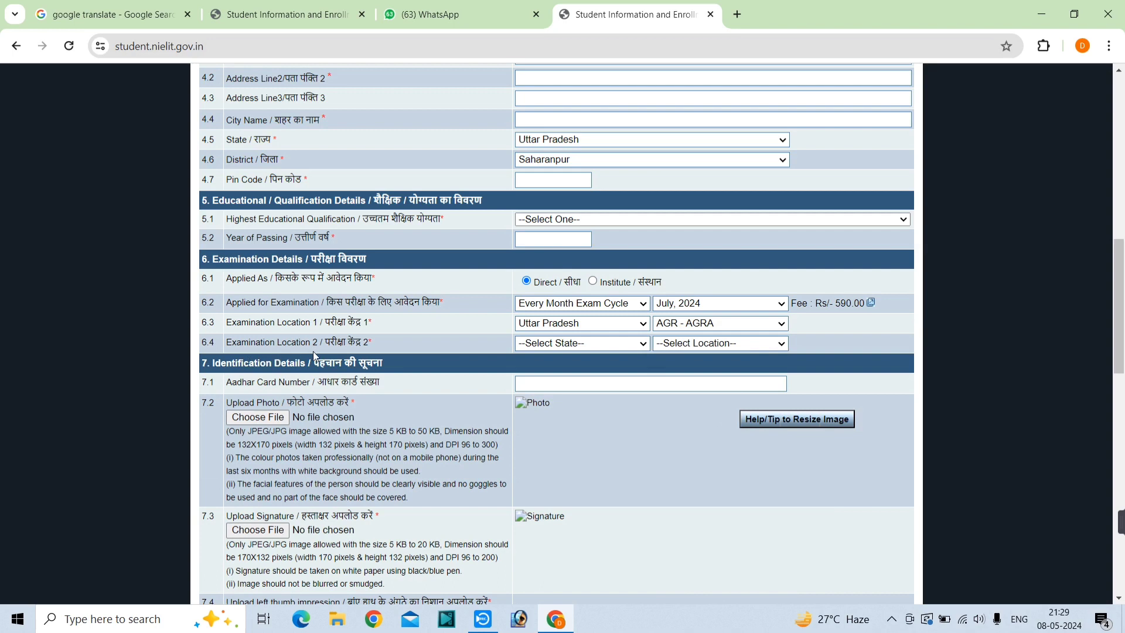
Set Examination Location 2 to Uttar Pradesh with PLB - PILIBHIT as the centre.
click(558, 348)
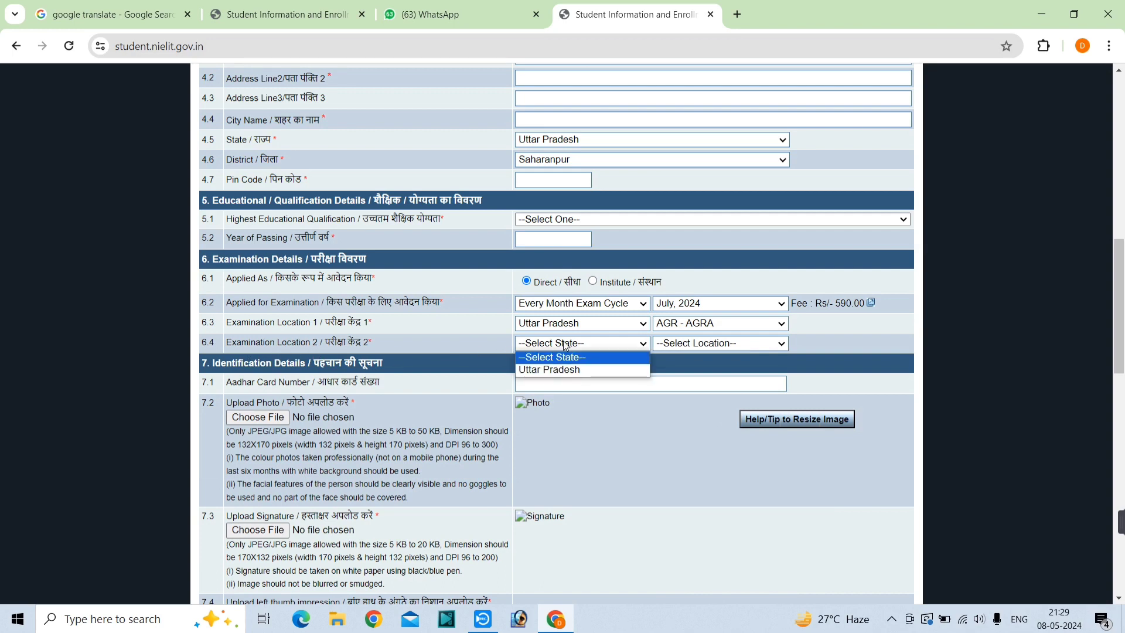
click(575, 371)
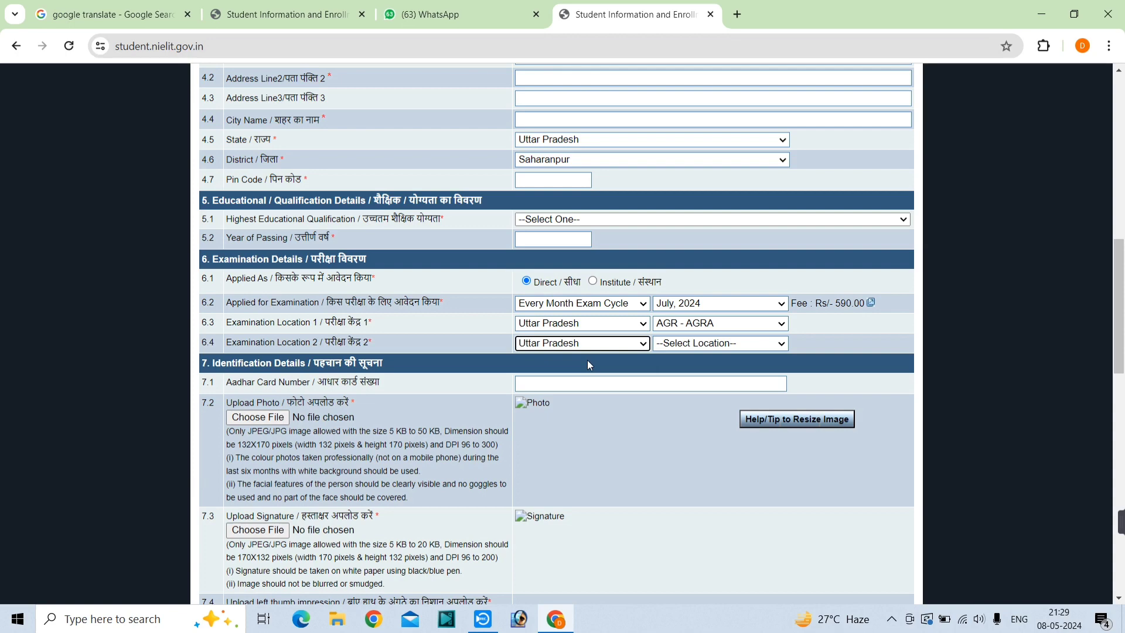
click(724, 345)
scroll(713, 527, down, 5)
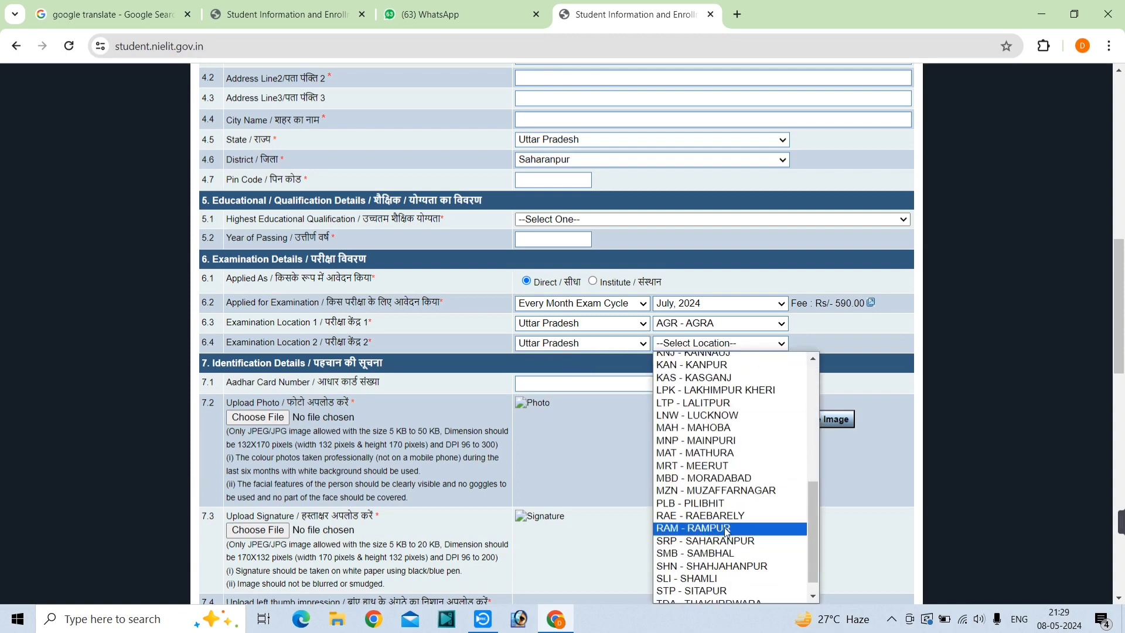
click(741, 505)
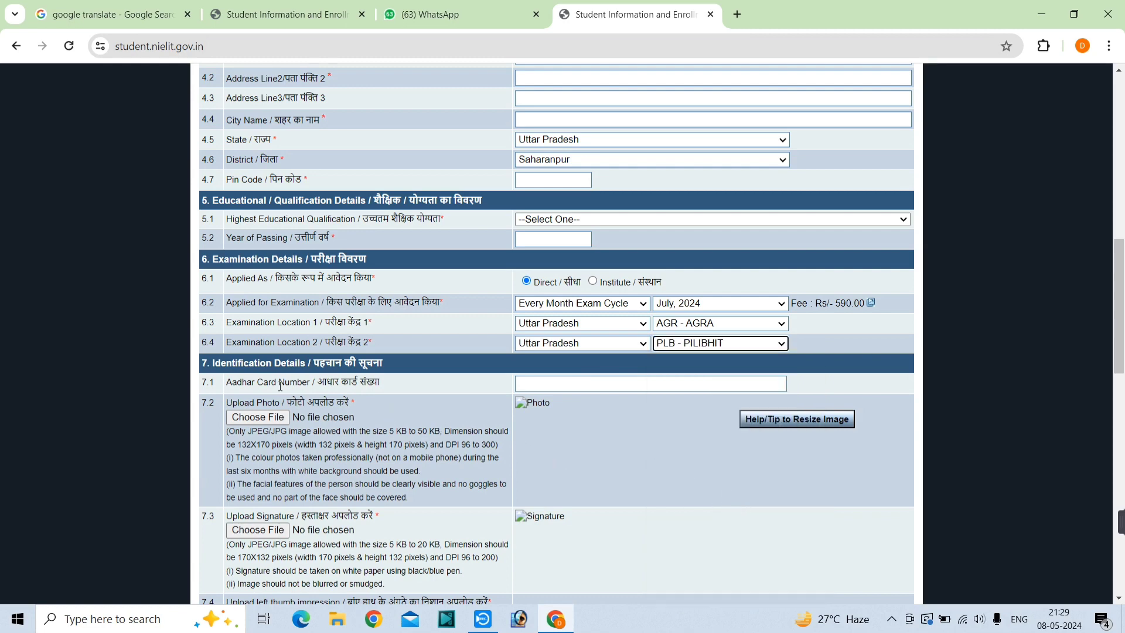
Review the Aadhar number field and the upload requirements for the photo, signature and left thumb impression, including the thumb impression's file chooser.
scroll(281, 387, down, 2)
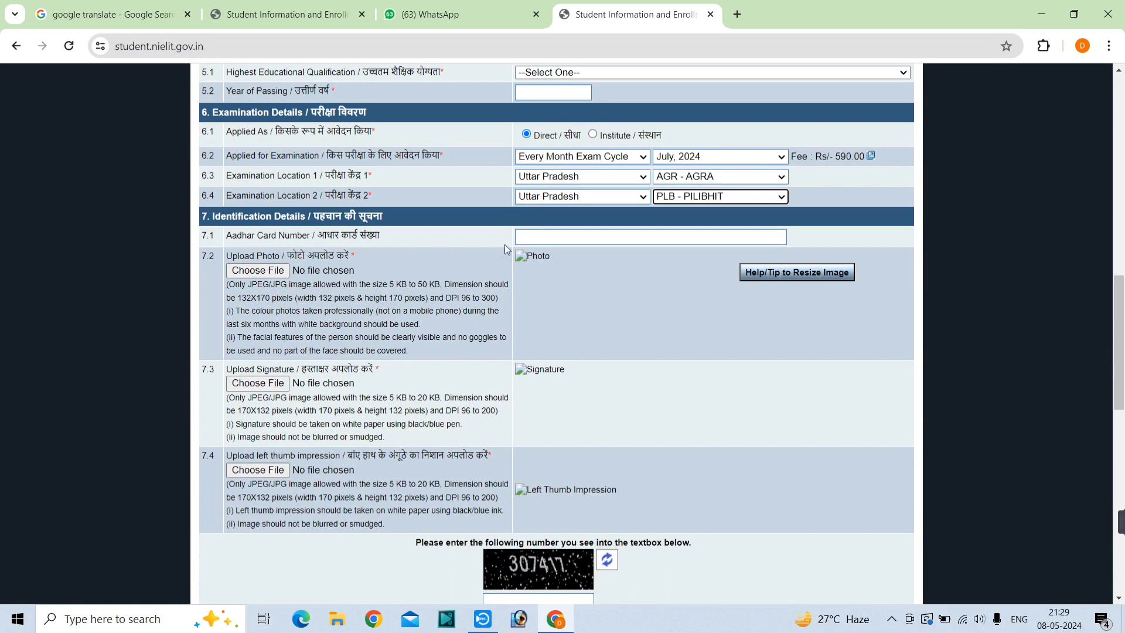
click(532, 239)
click(622, 323)
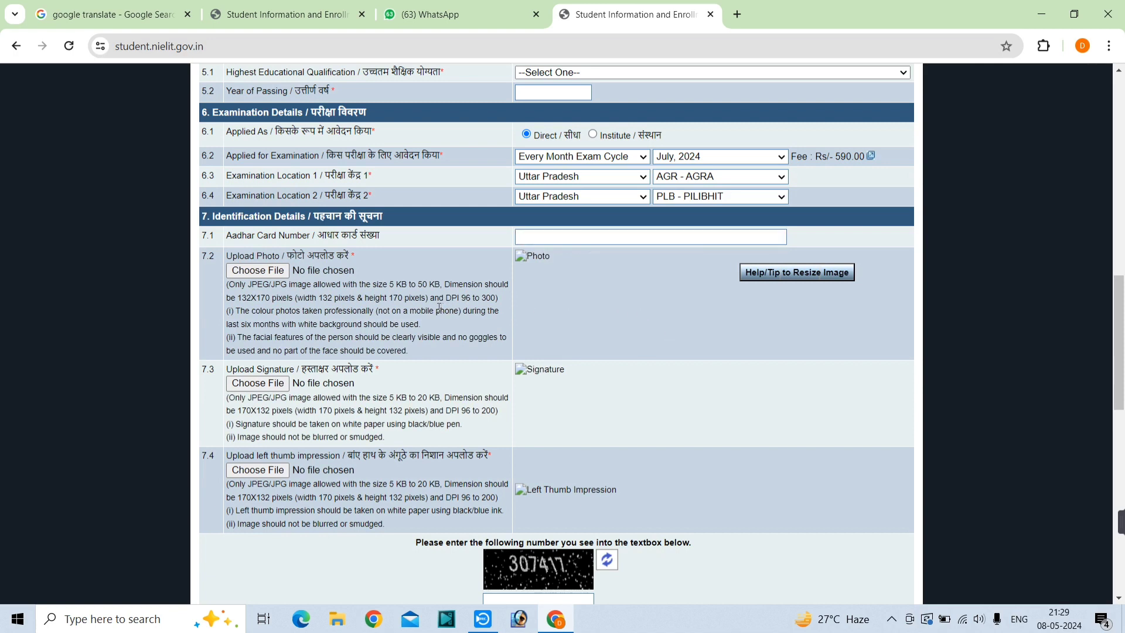
scroll(404, 311, down, 1)
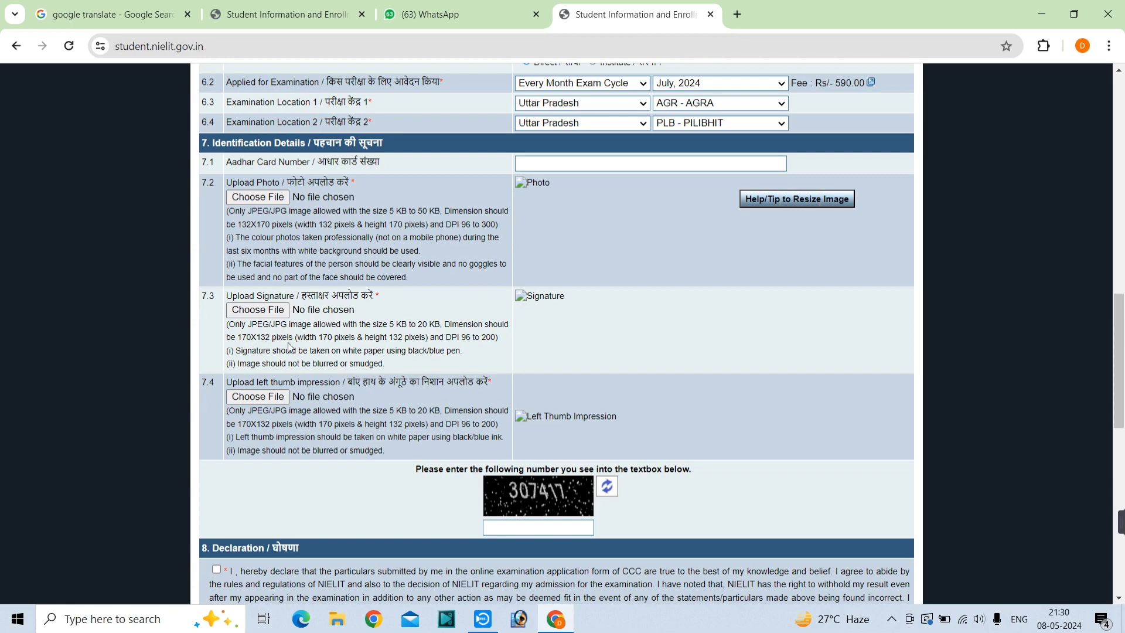
scroll(291, 347, down, 1)
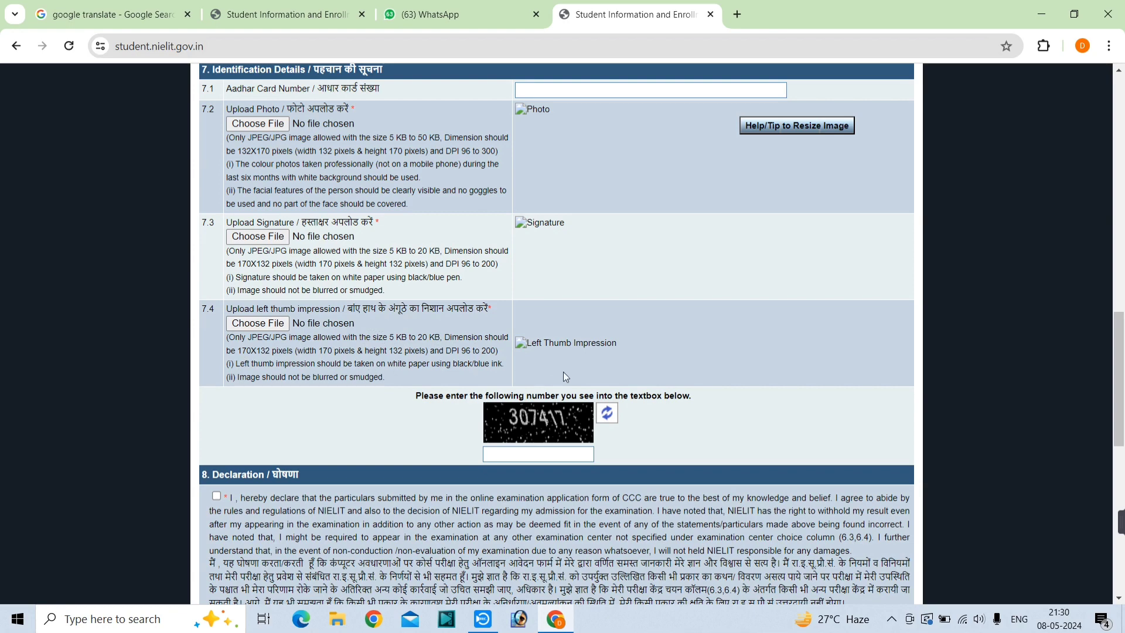
scroll(574, 376, down, 1)
scroll(583, 381, down, 1)
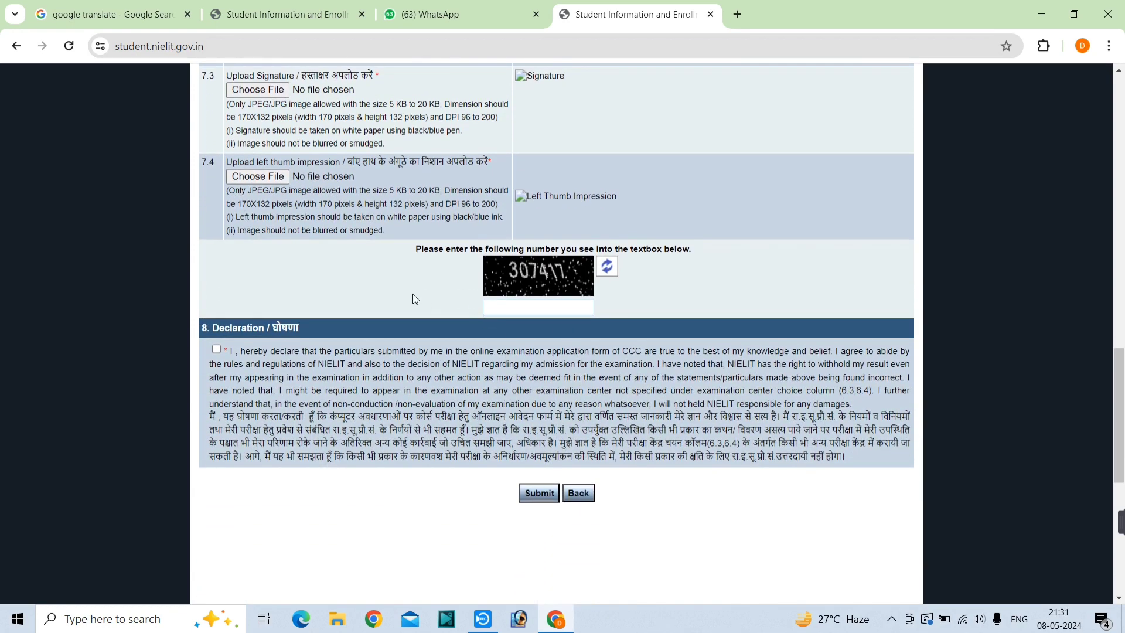
scroll(409, 293, up, 1)
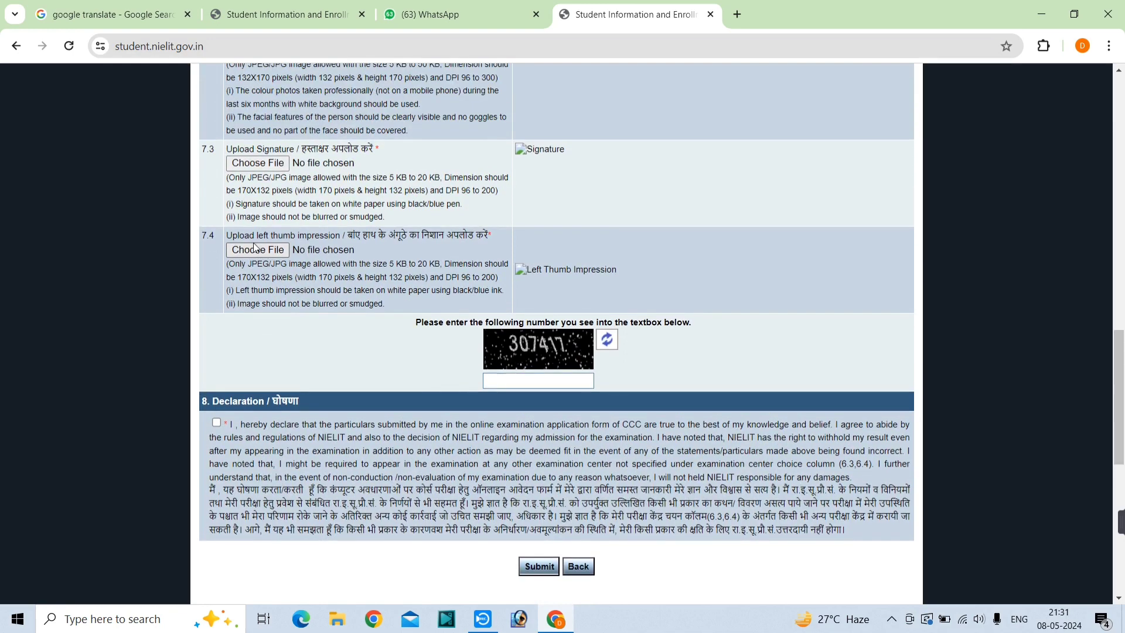
click(257, 250)
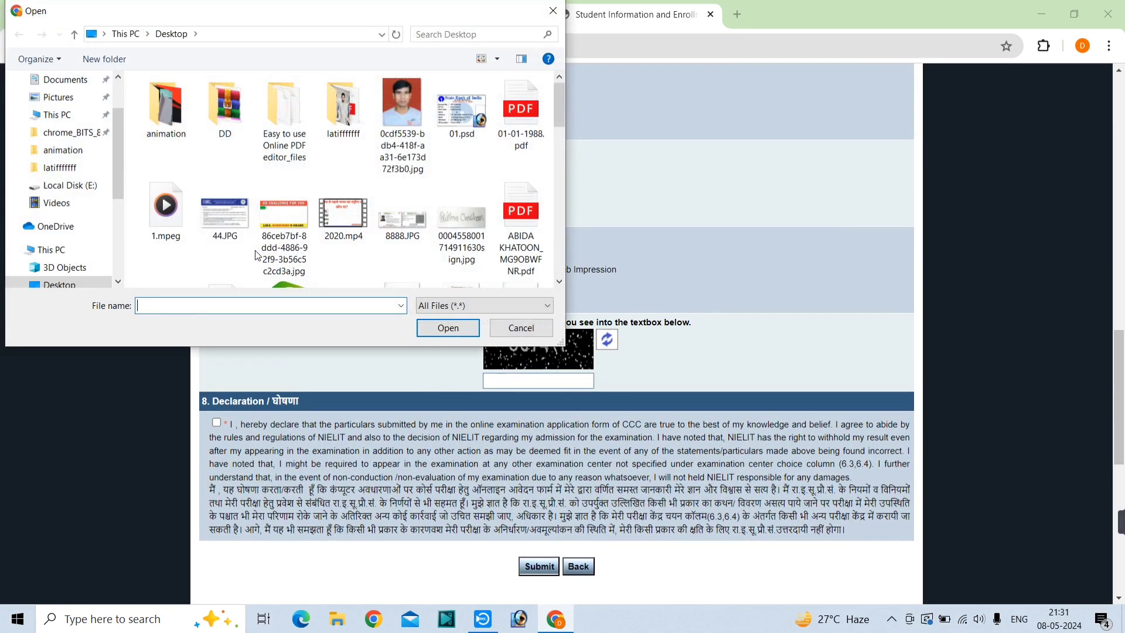
click(553, 11)
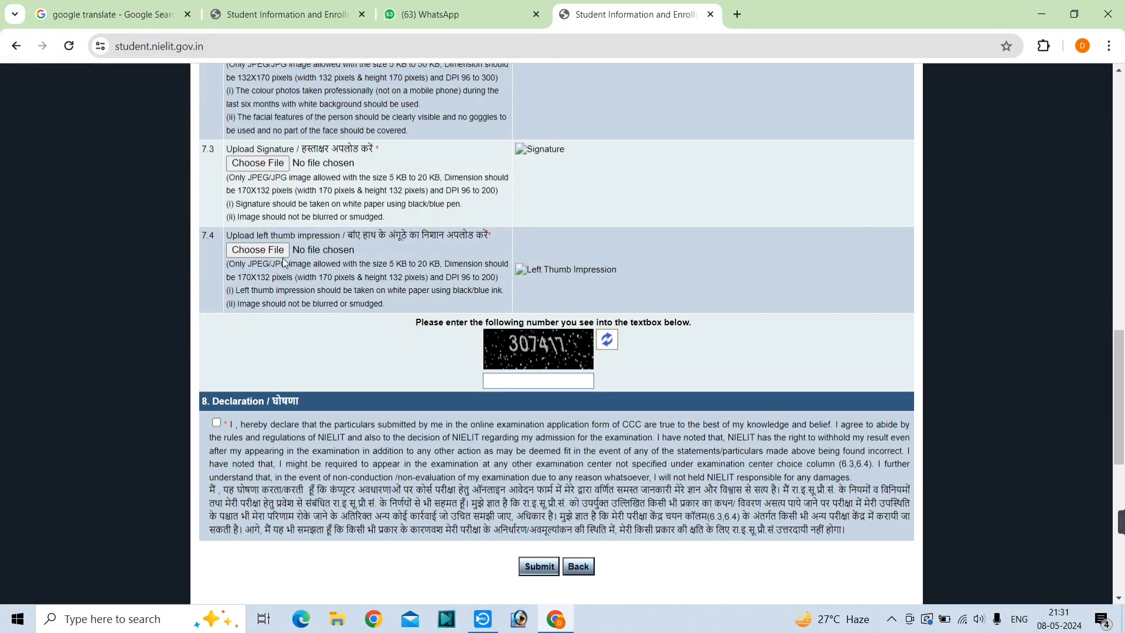
Go to the captcha number field and accept the declaration for the CCC application.
scroll(360, 311, down, 1)
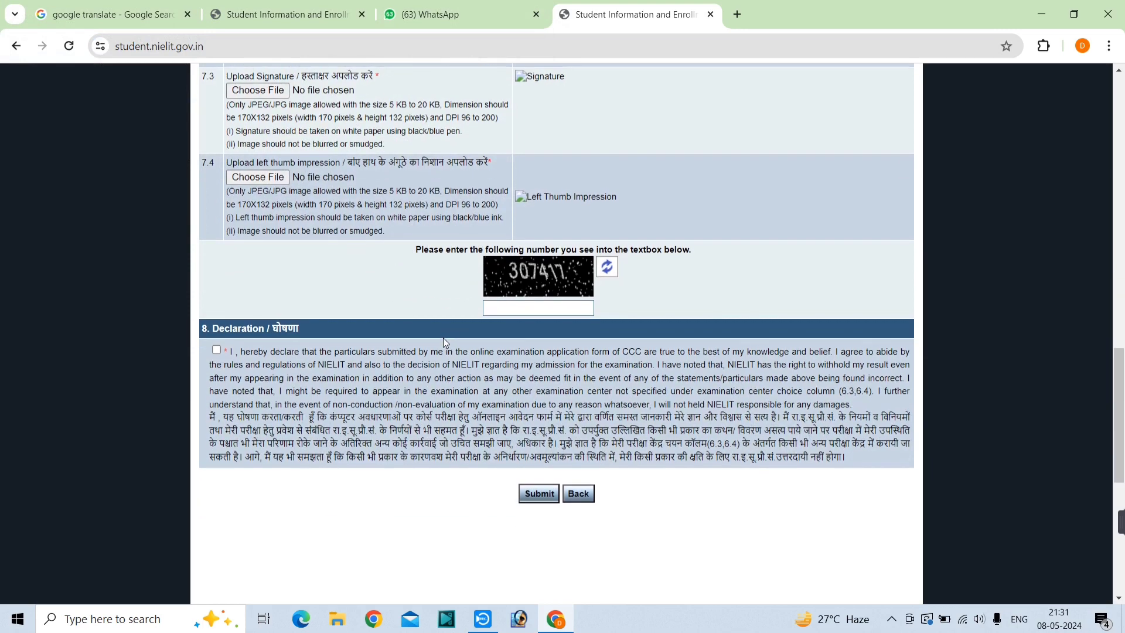
click(500, 306)
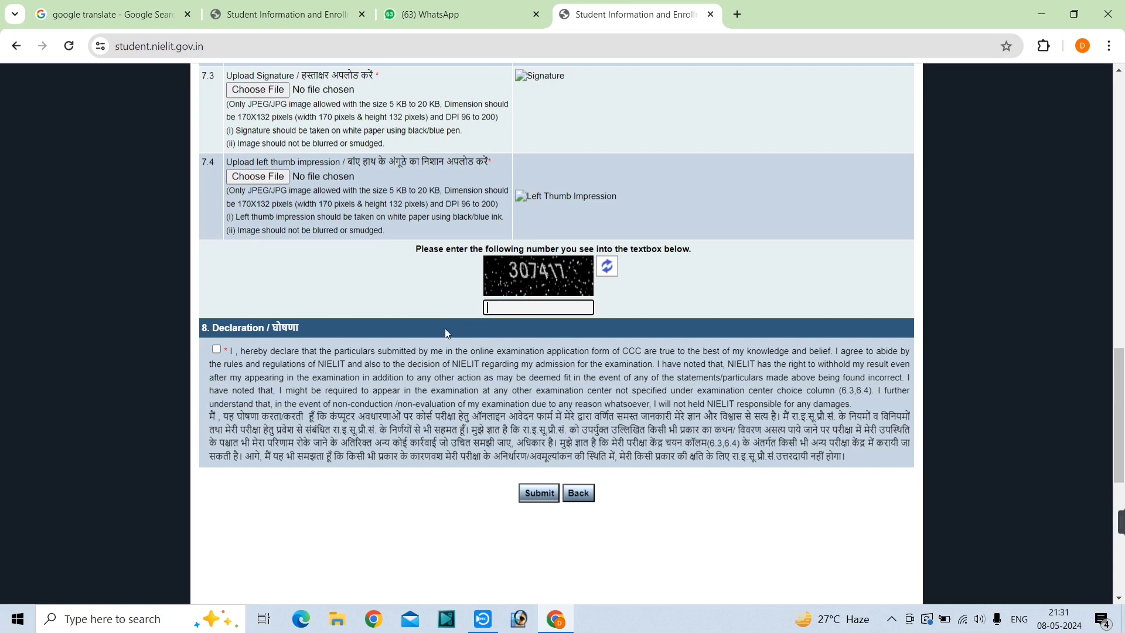
click(217, 351)
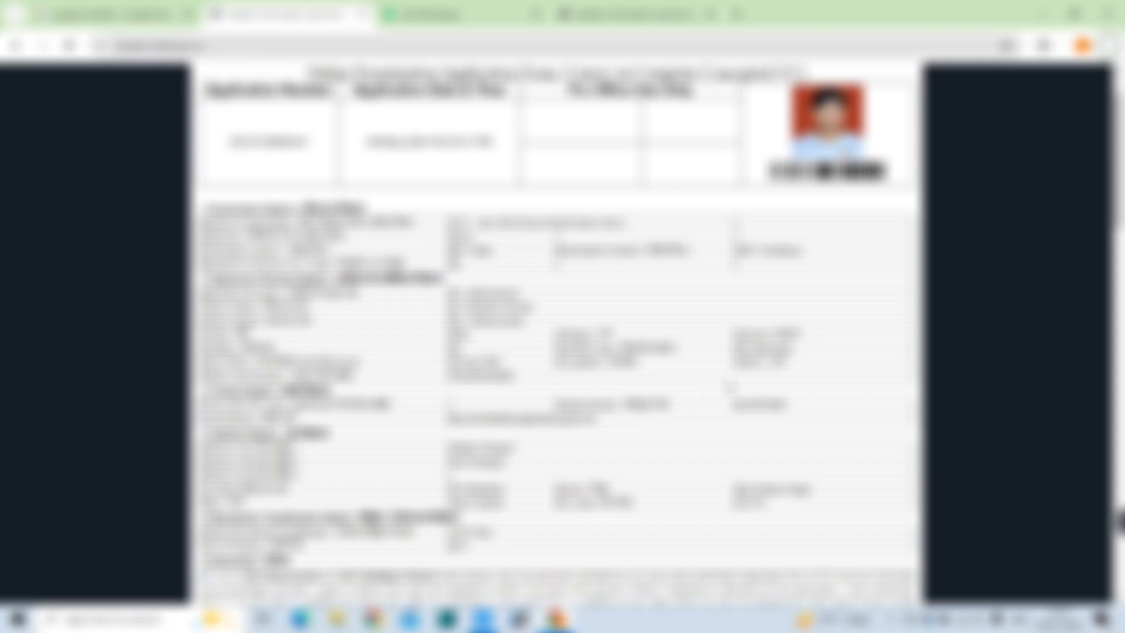
Proceed from the end of the completed application preview to the application and payment details page.
scroll(829, 397, down, 6)
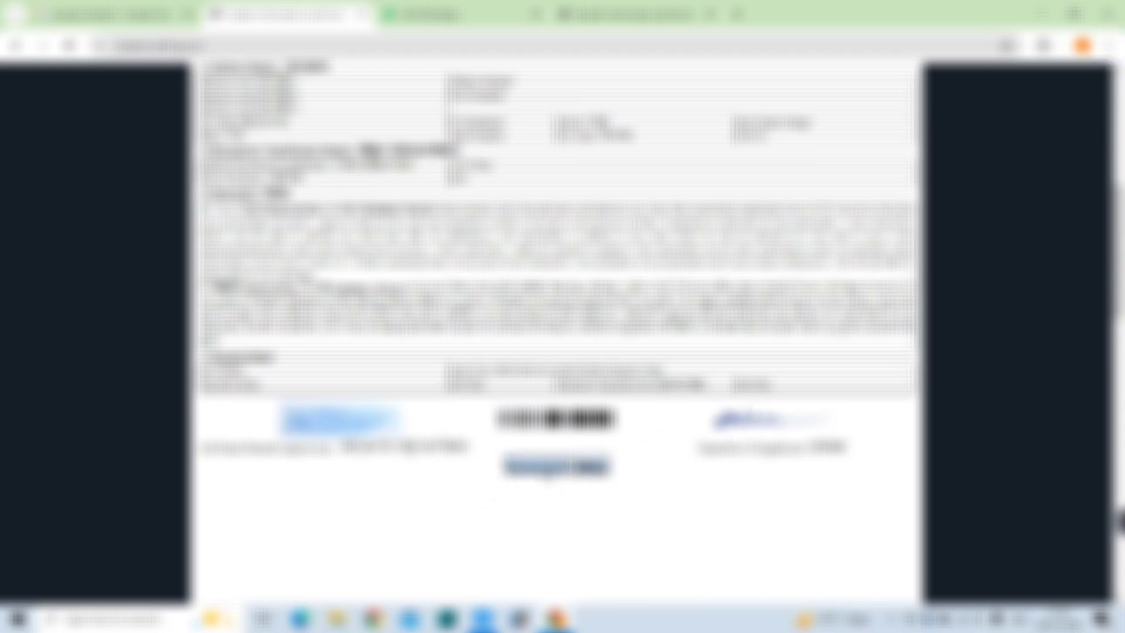
click(546, 469)
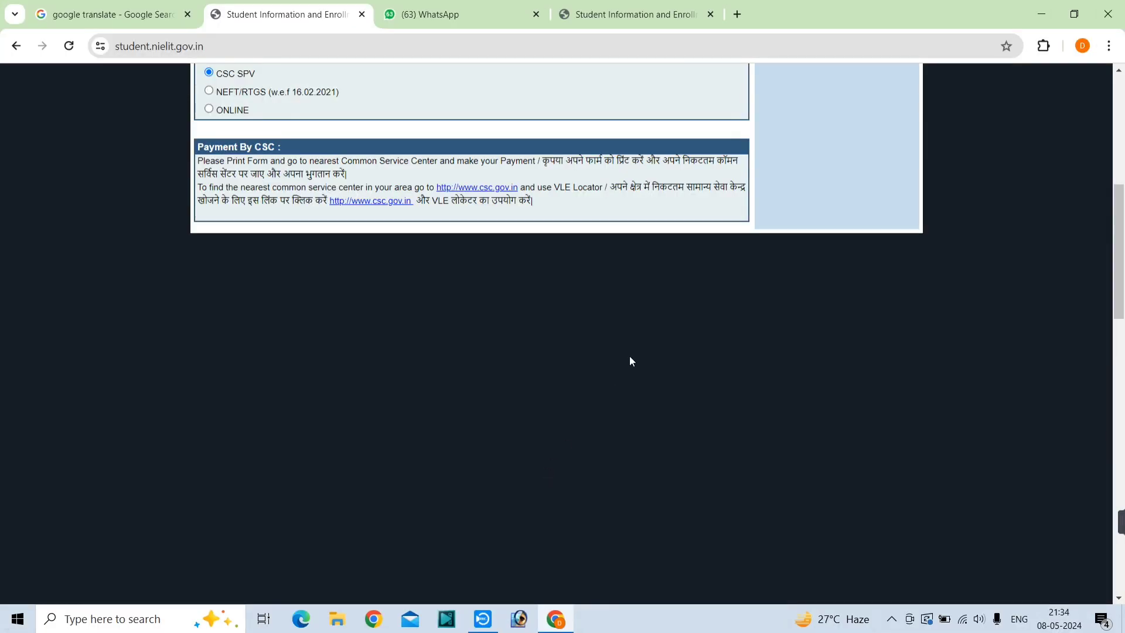
scroll(629, 357, up, 6)
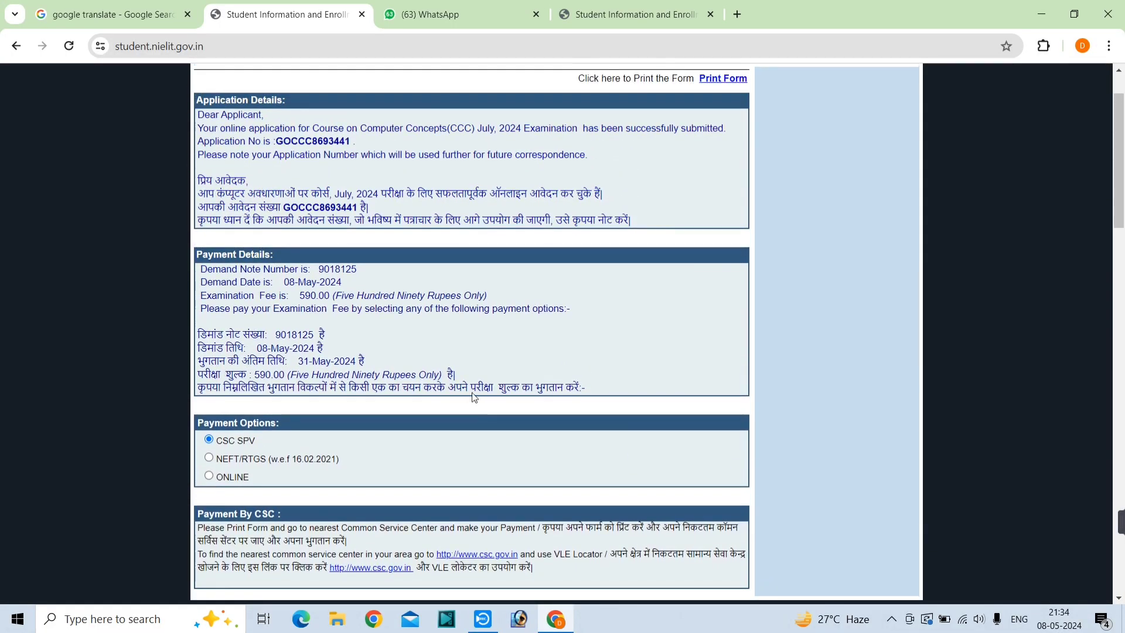